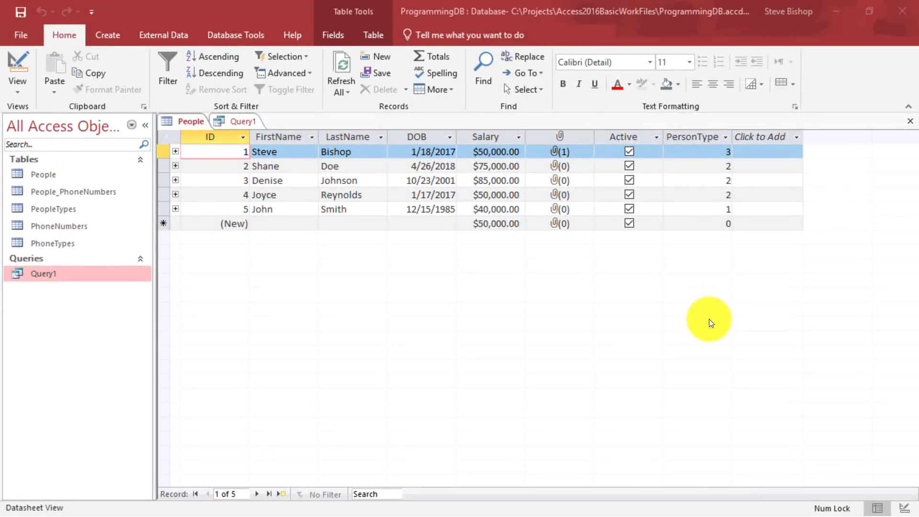
# - Browse the People datasheet's LastName values: Bishop, Doe, Johnson, Reynolds and Smith
pyautogui.click(234, 154)
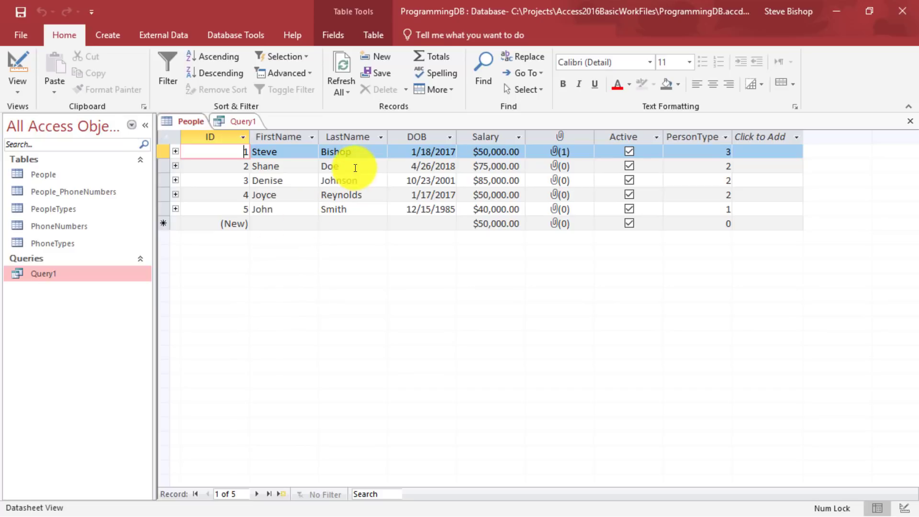
pyautogui.click(360, 137)
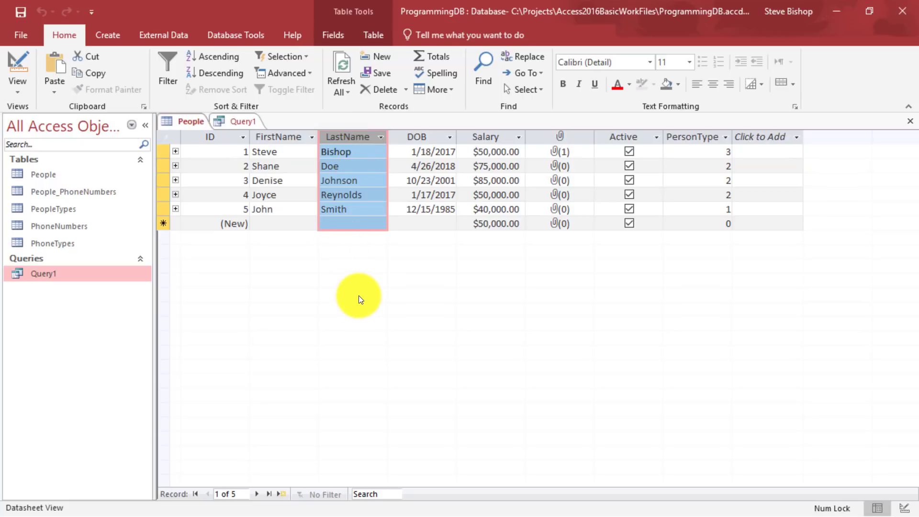
pyautogui.click(359, 150)
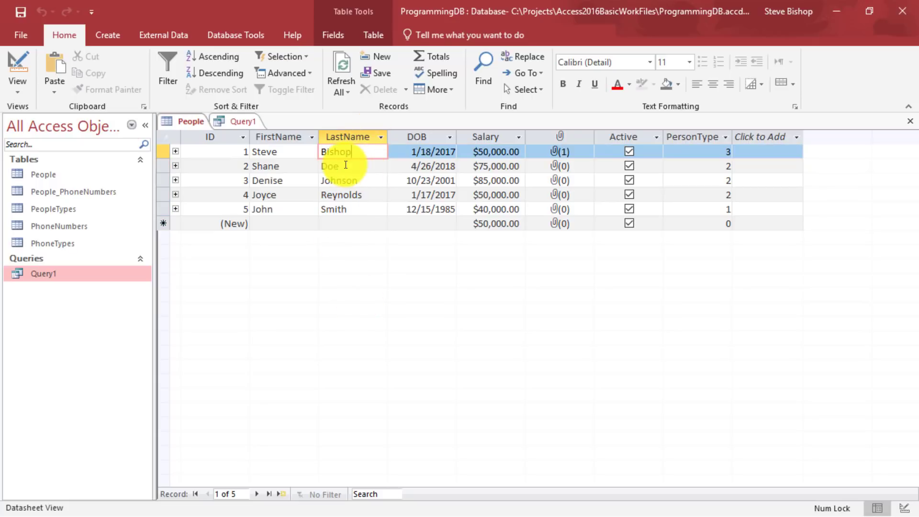
pyautogui.click(359, 168)
pyautogui.click(365, 180)
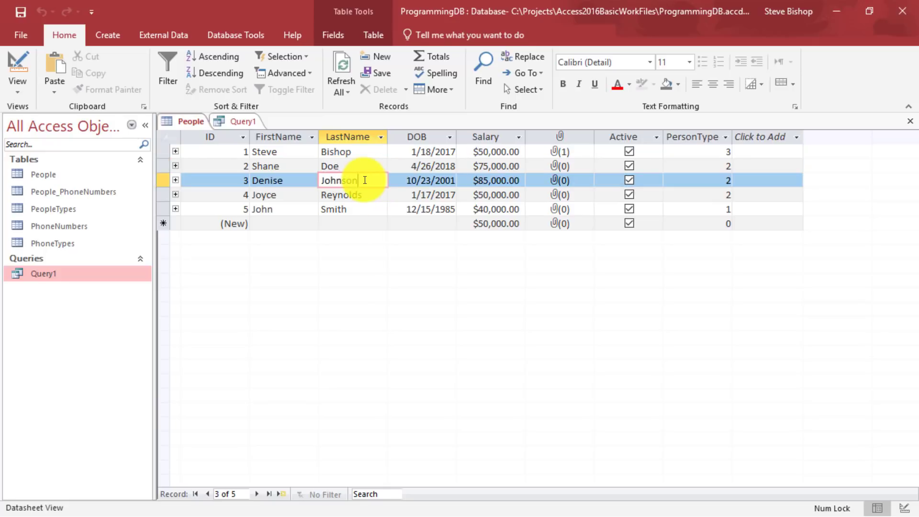
pyautogui.click(369, 194)
pyautogui.click(359, 210)
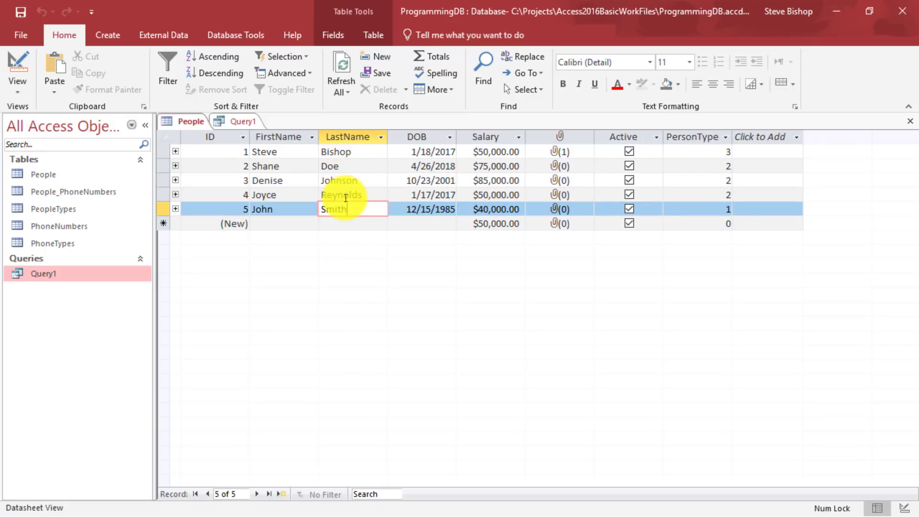
pyautogui.click(330, 138)
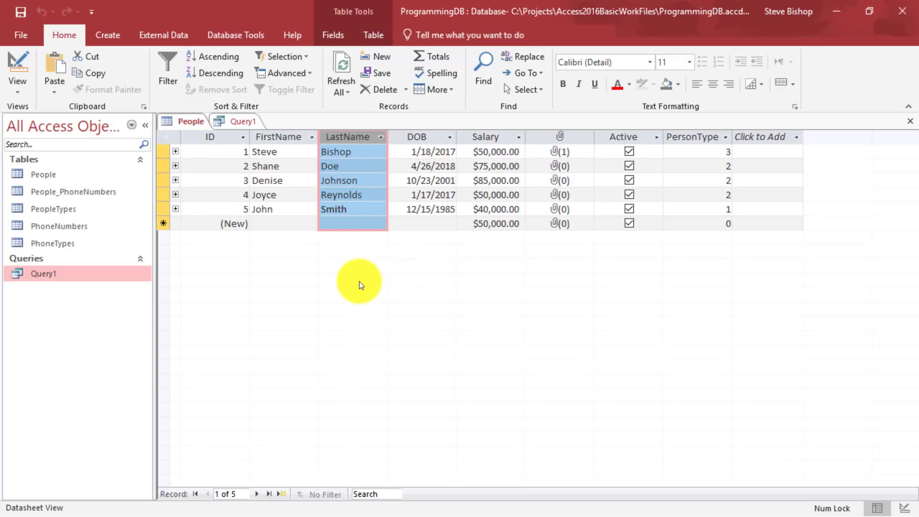
pyautogui.click(343, 222)
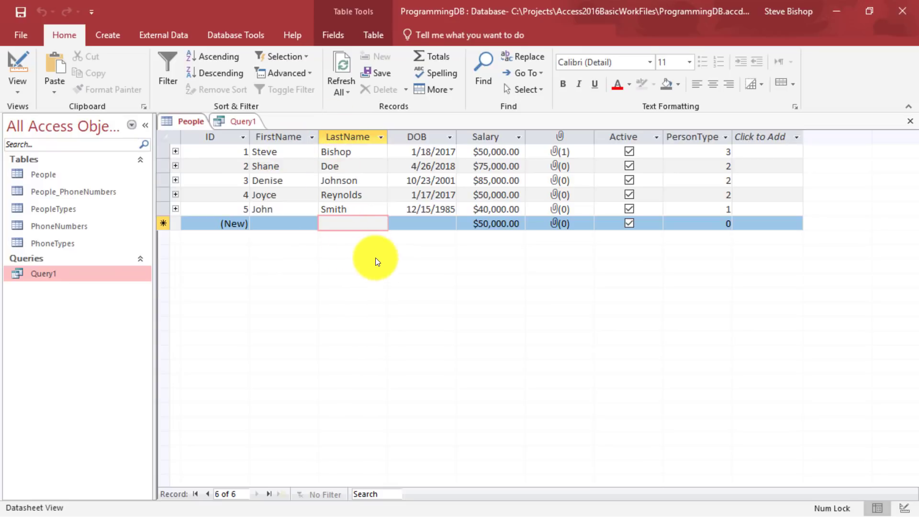
# - Switch Query1 to Design View and turn off Totals so nothing is grouped
pyautogui.click(245, 124)
pyautogui.click(318, 248)
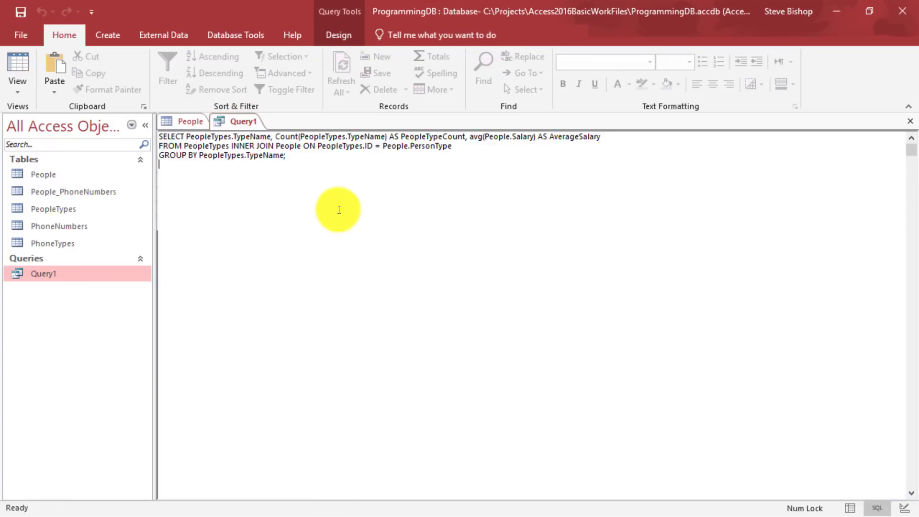
pyautogui.rightClick(231, 123)
pyautogui.click(276, 189)
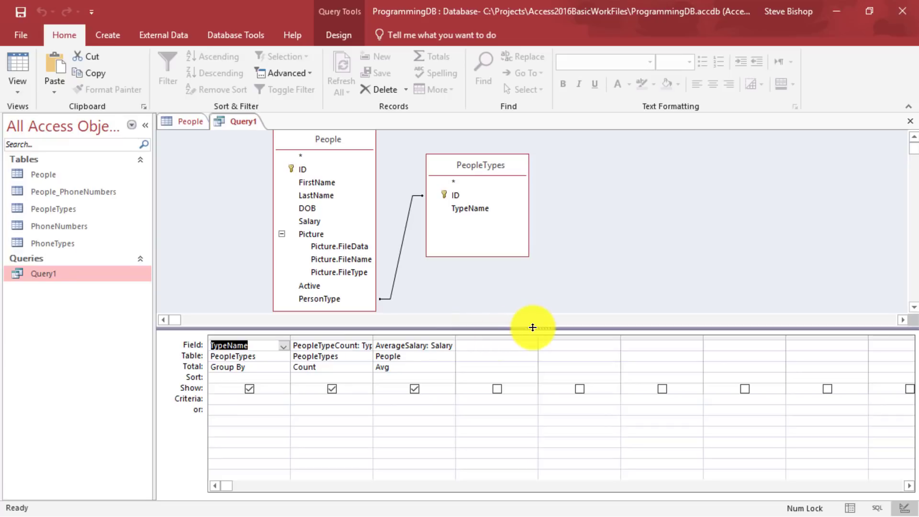
pyautogui.click(217, 197)
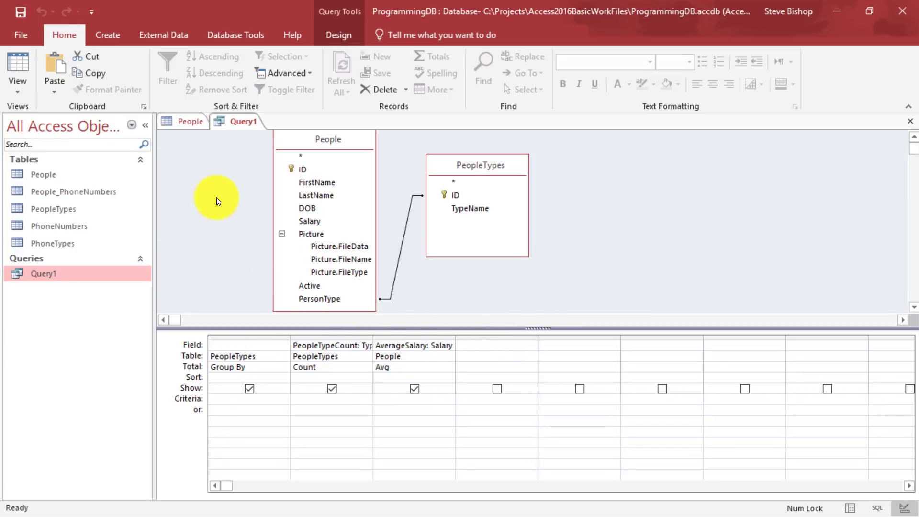
pyautogui.click(331, 34)
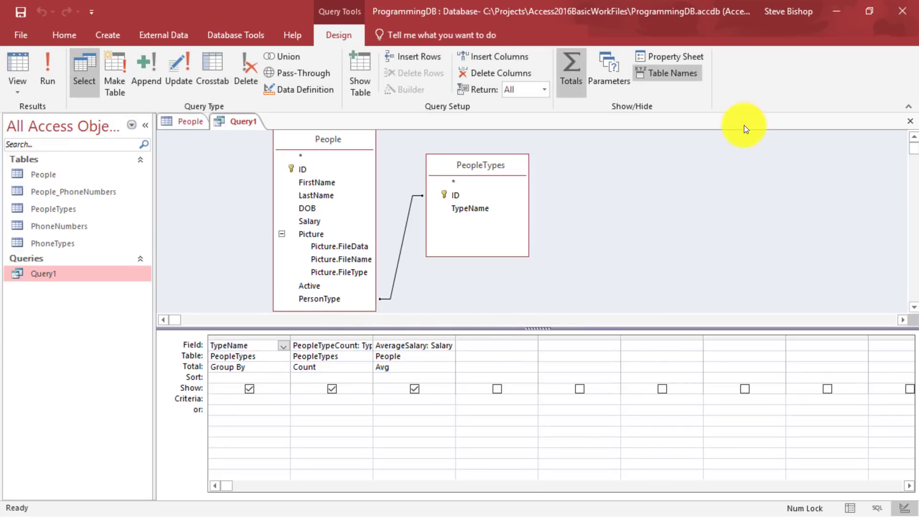
pyautogui.click(569, 70)
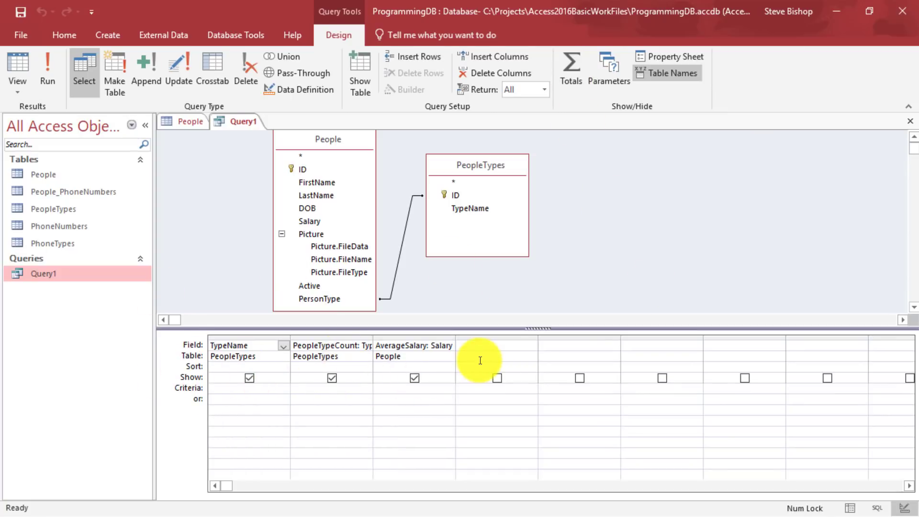
# - Replace PeopleTypeCount with TypeName, strip the AverageSalary alias to leave Salary, and delete the duplicate first column
pyautogui.click(361, 345)
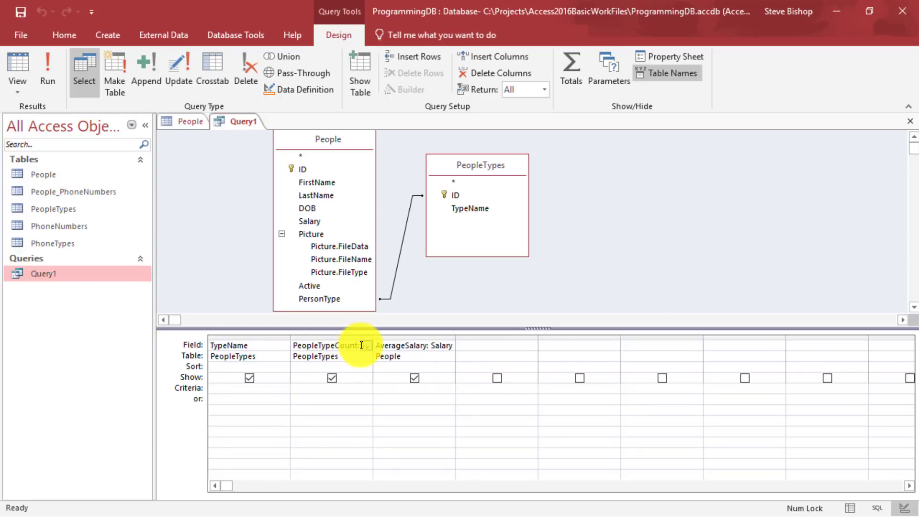
pyautogui.click(364, 345)
pyautogui.moveTo(360, 345); pyautogui.dragTo(293, 345)
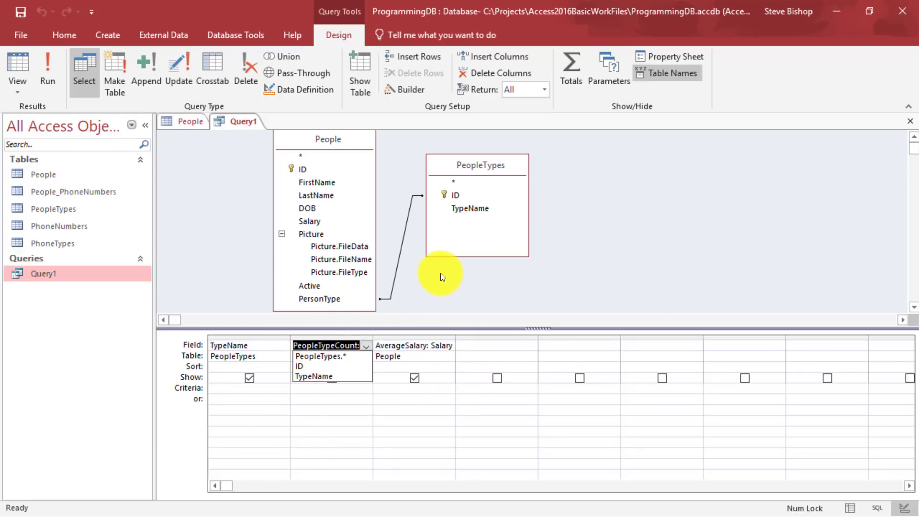
pyautogui.press('Delete')
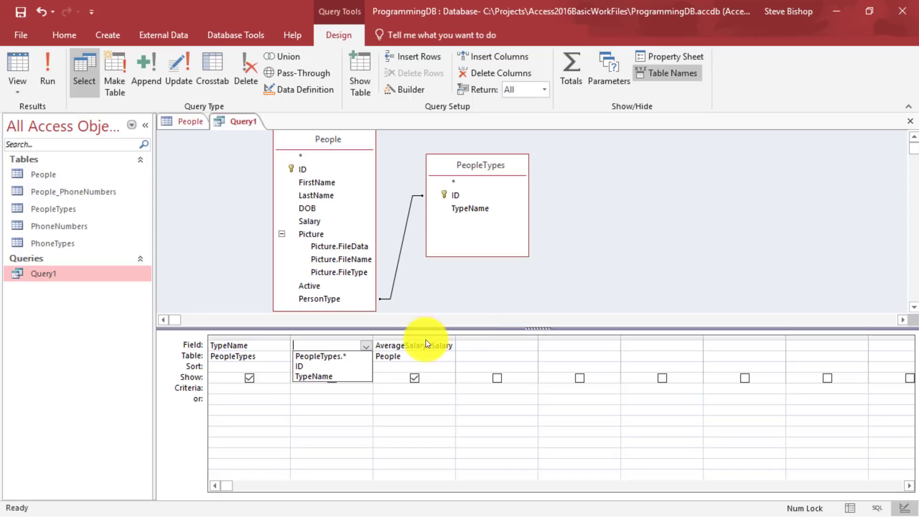
pyautogui.click(318, 376)
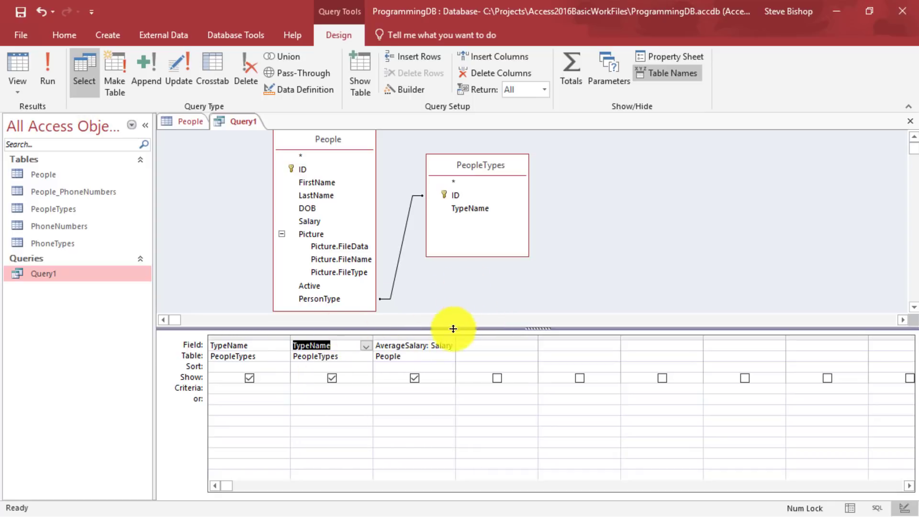
pyautogui.click(430, 345)
pyautogui.moveTo(431, 345); pyautogui.dragTo(368, 345)
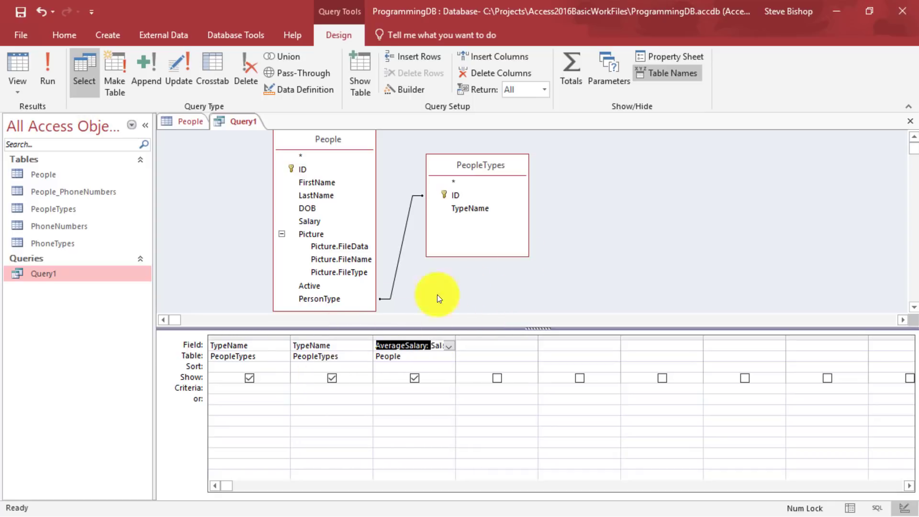
pyautogui.press('Delete')
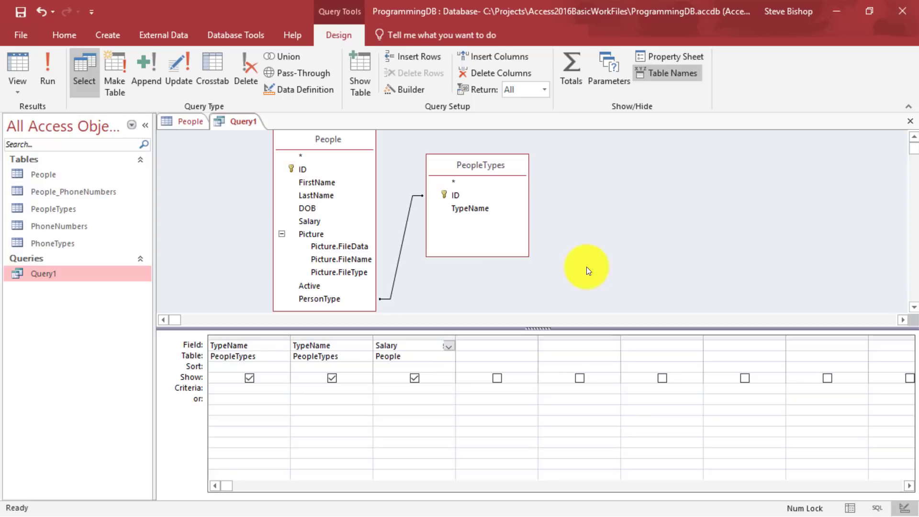
pyautogui.click(401, 347)
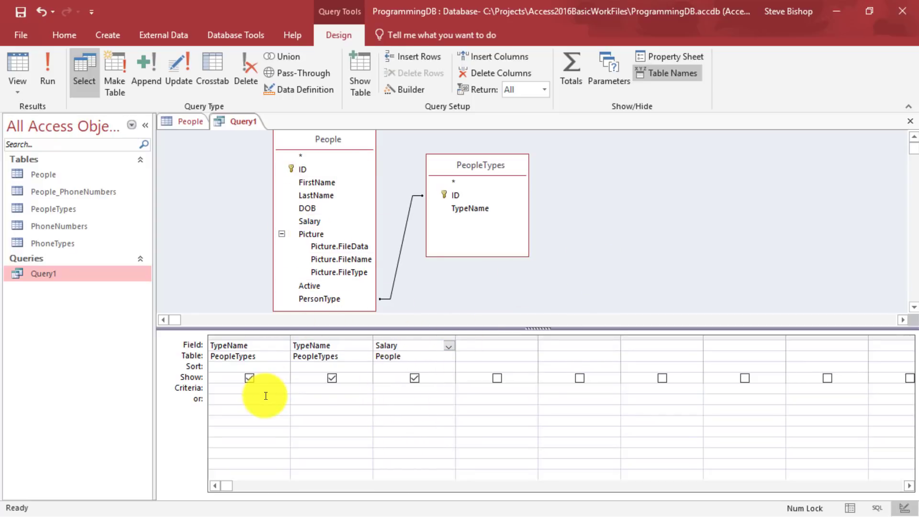
pyautogui.click(241, 336)
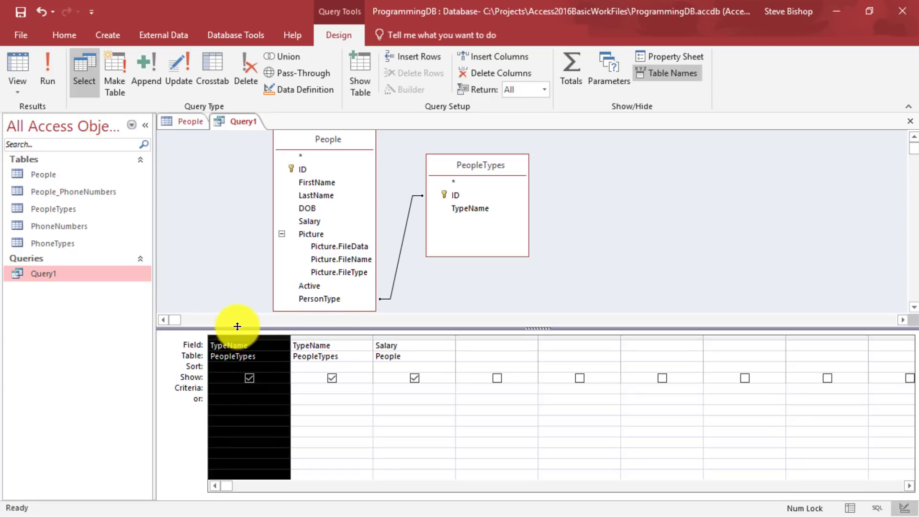
pyautogui.press('Delete')
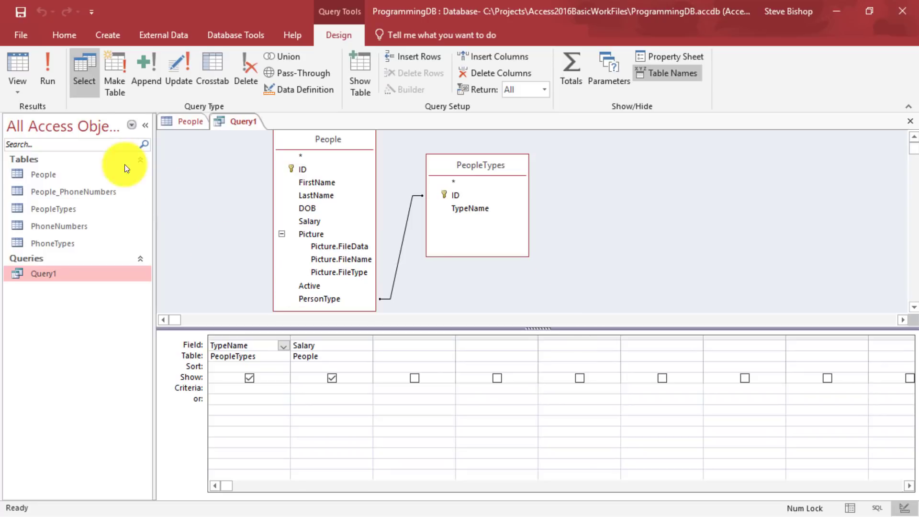
# - Run Query1 to check its four rows, then open Join Properties for the PeopleTypes–People join
pyautogui.click(41, 73)
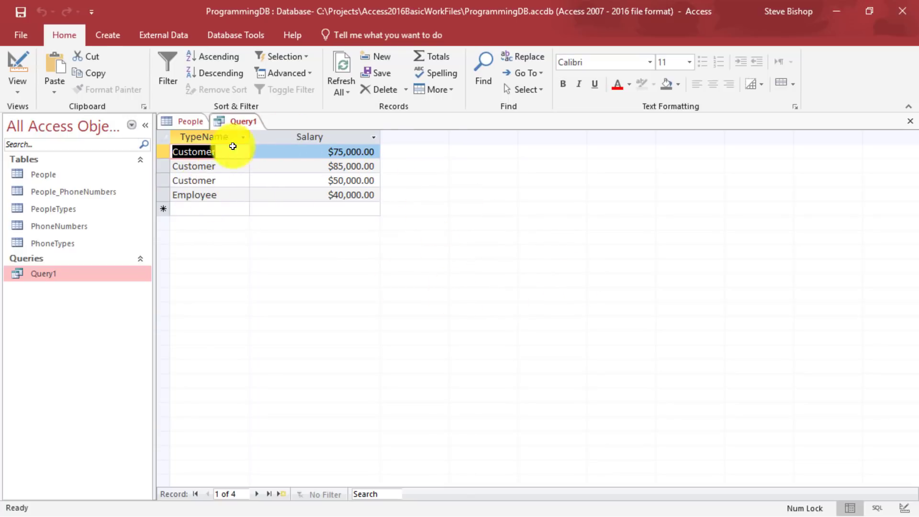
pyautogui.rightClick(224, 117)
pyautogui.click(269, 179)
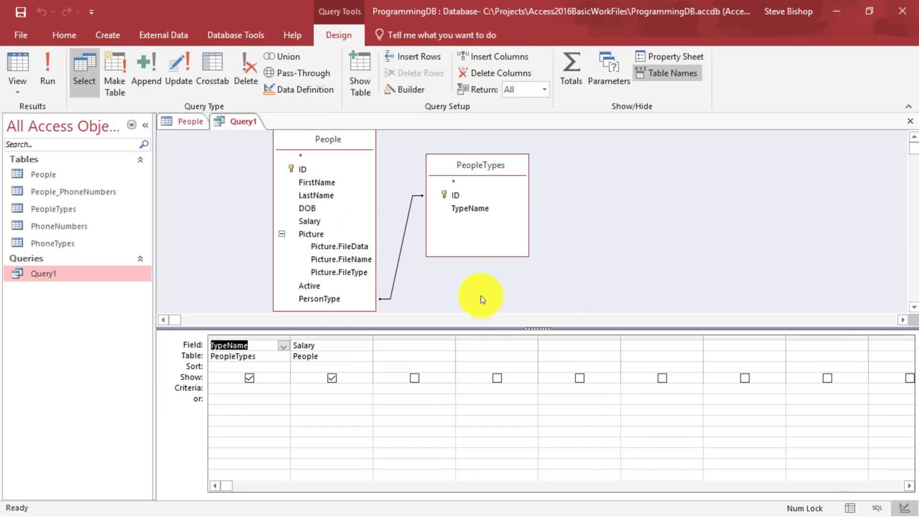
pyautogui.click(403, 238)
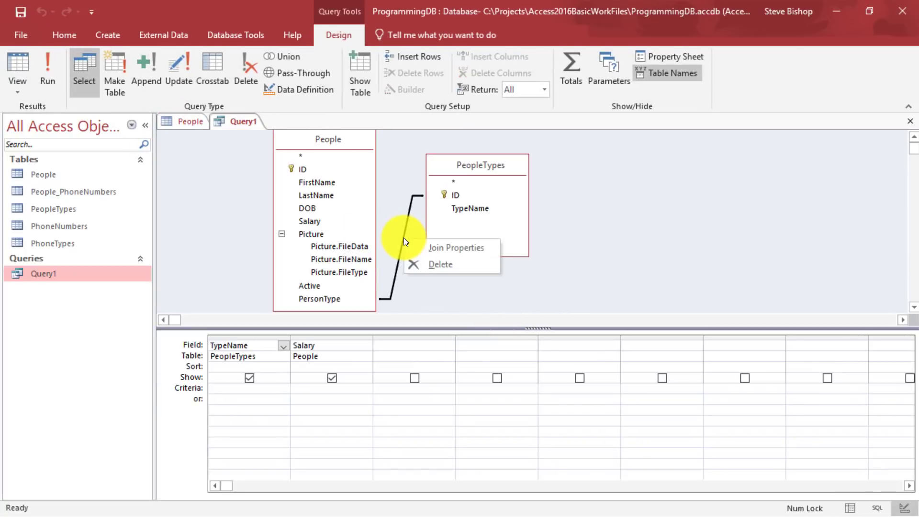
pyautogui.click(424, 246)
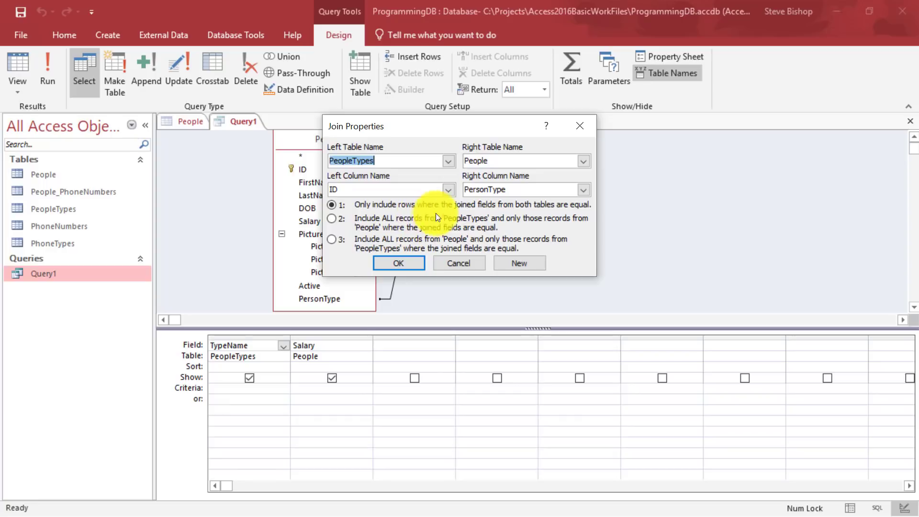
# - Close Join Properties unchanged and look up the Vendor type's ID in the PeopleTypes table
pyautogui.click(459, 263)
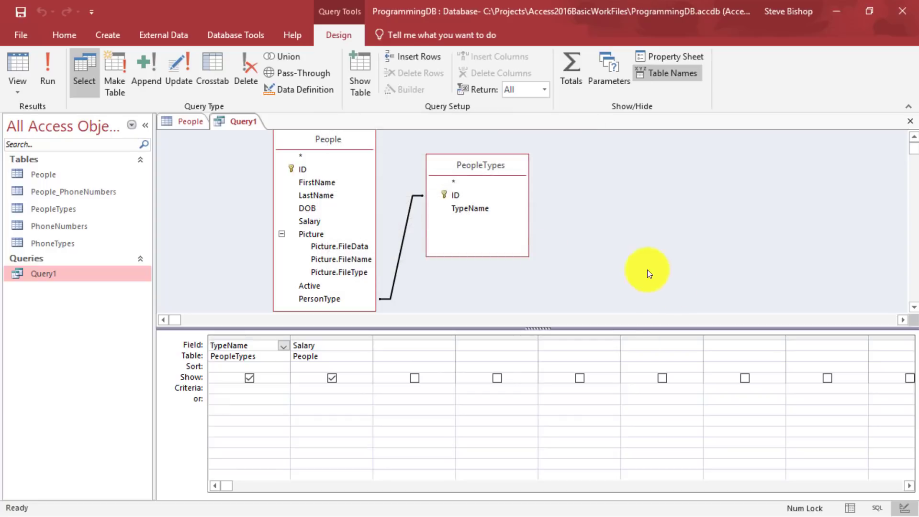
pyautogui.click(203, 121)
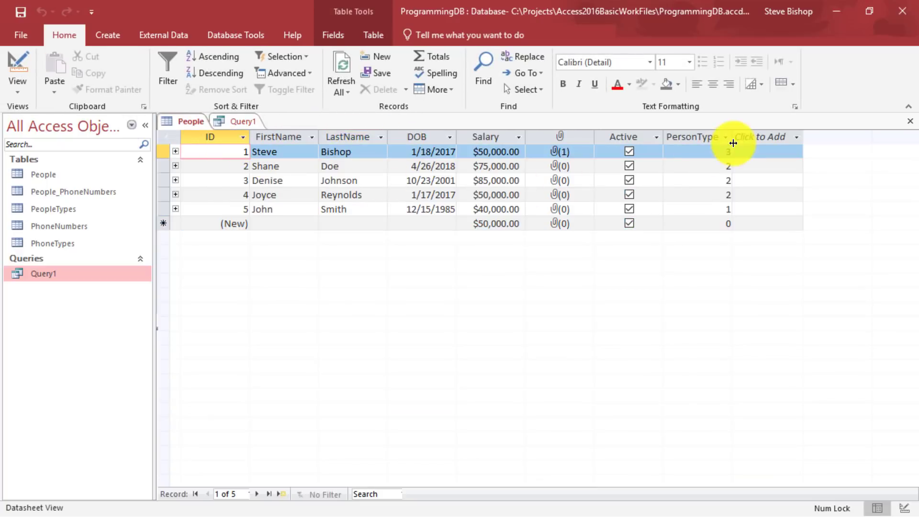
pyautogui.moveTo(697, 151); pyautogui.dragTo(737, 151)
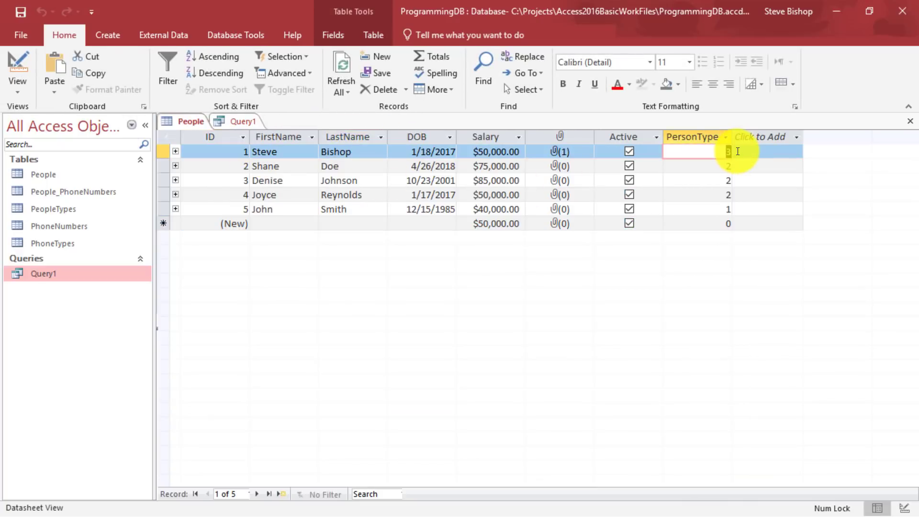
pyautogui.click(92, 208)
pyautogui.doubleClick(93, 208)
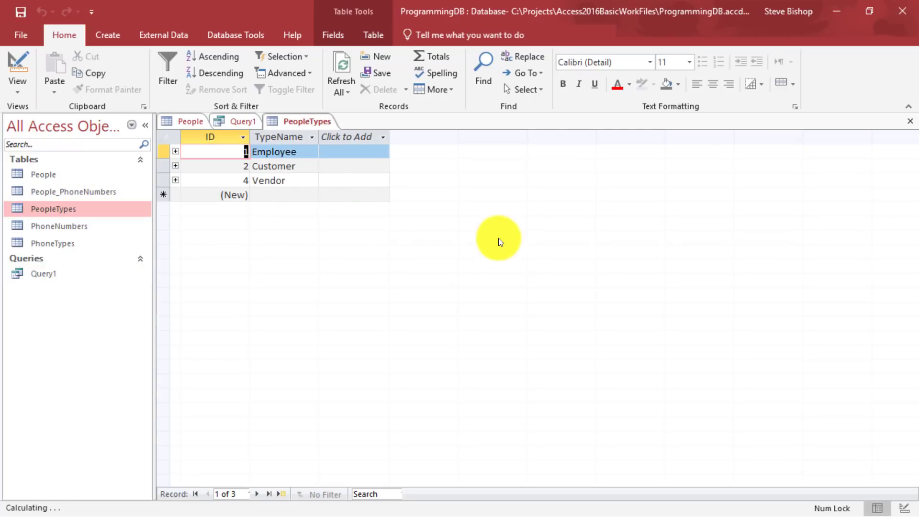
pyautogui.click(275, 181)
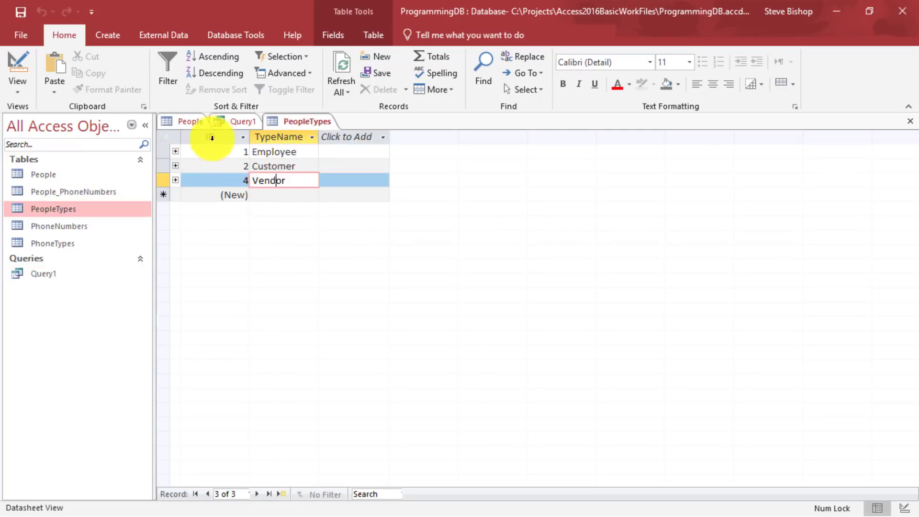
pyautogui.click(185, 121)
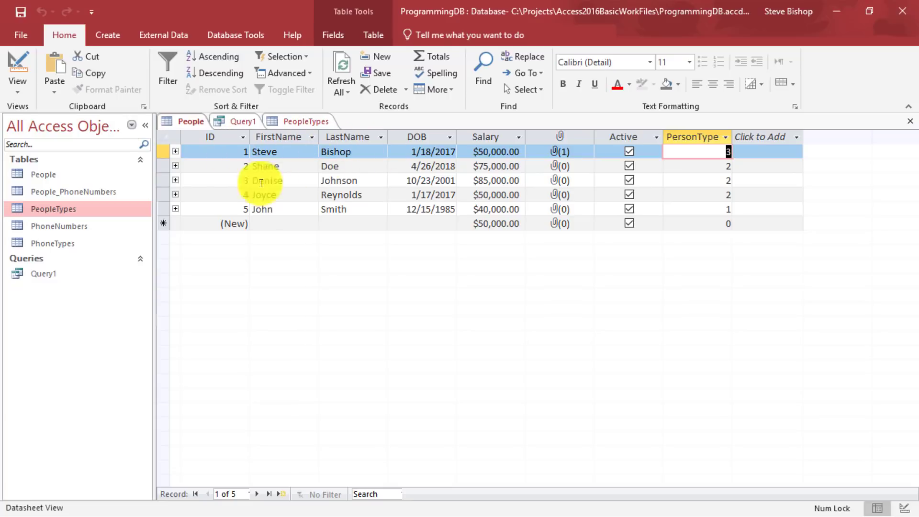
# - Change the first People record's PersonType from 3 to 4, then return to Query1's design
pyautogui.click(243, 122)
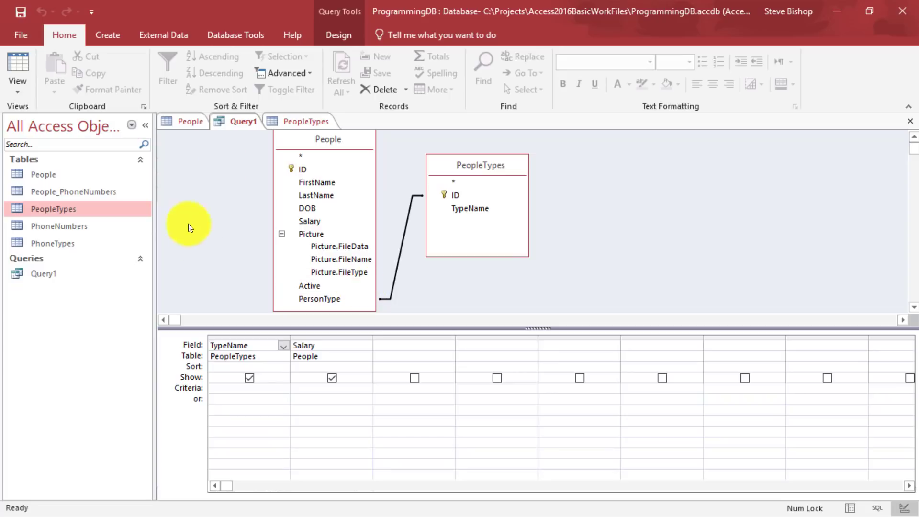
pyautogui.click(194, 123)
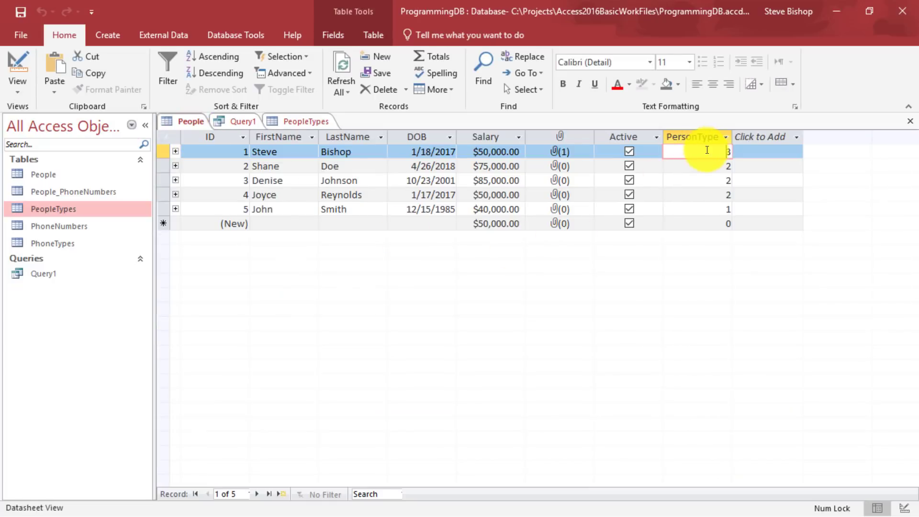
pyautogui.doubleClick(729, 154)
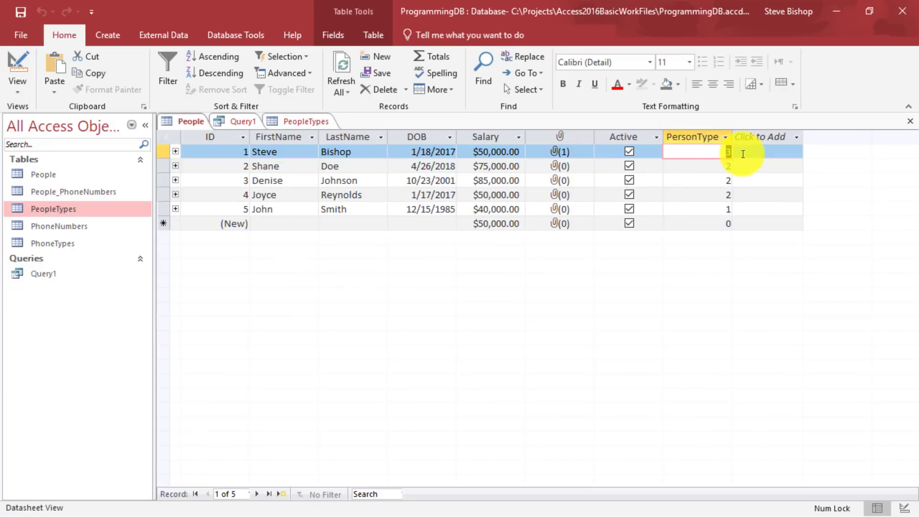
pyautogui.write('4')
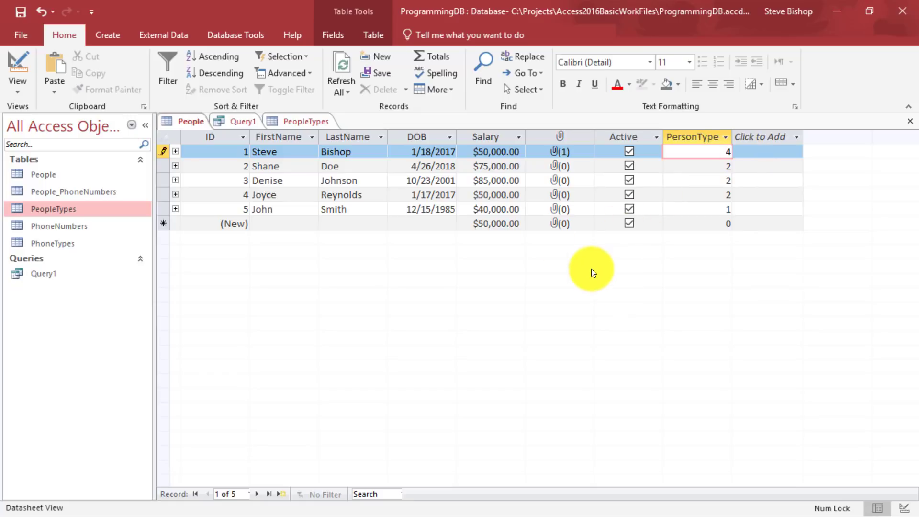
pyautogui.click(713, 177)
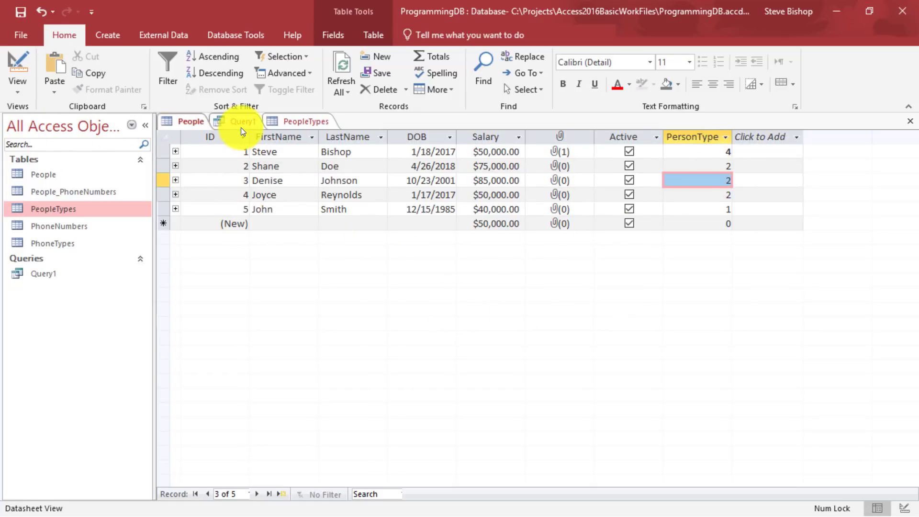
pyautogui.click(225, 126)
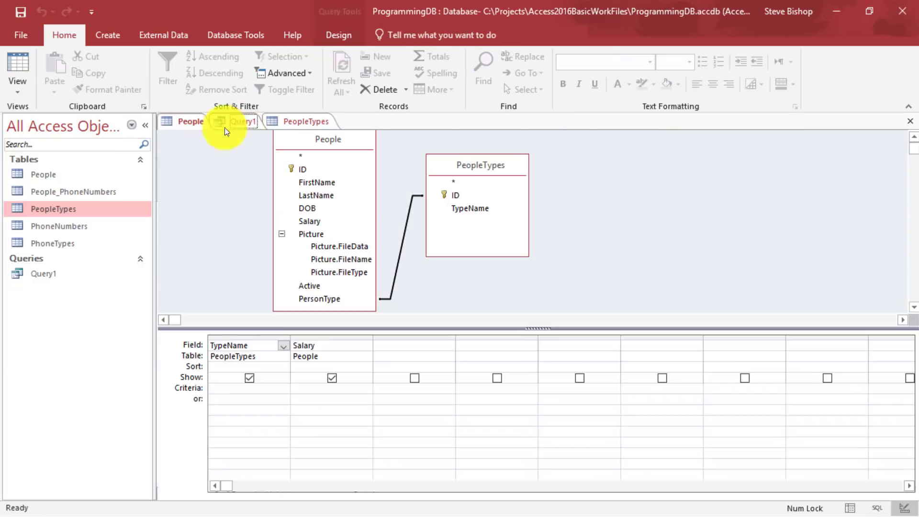
pyautogui.click(30, 59)
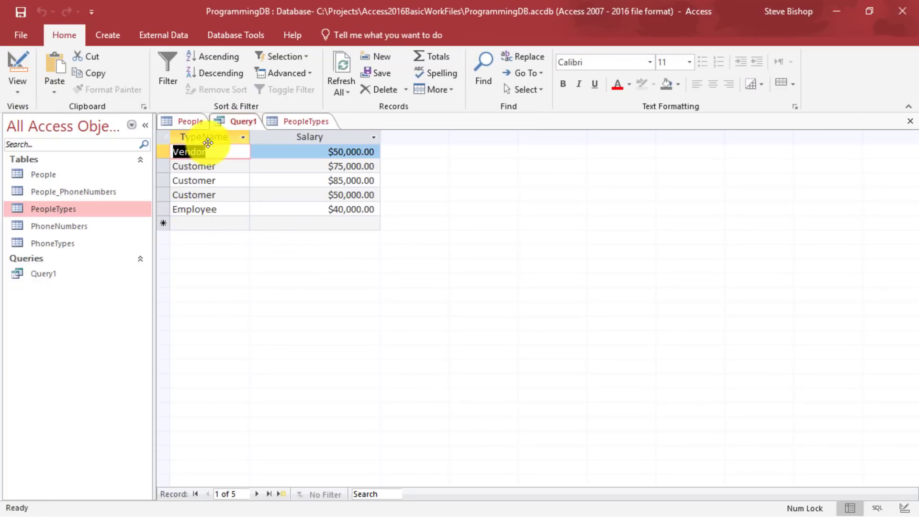
pyautogui.click(163, 151)
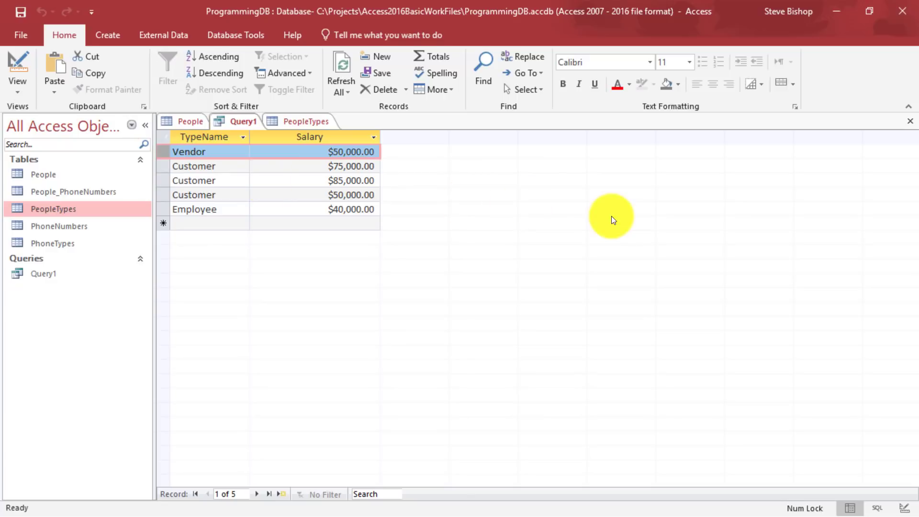
pyautogui.click(318, 151)
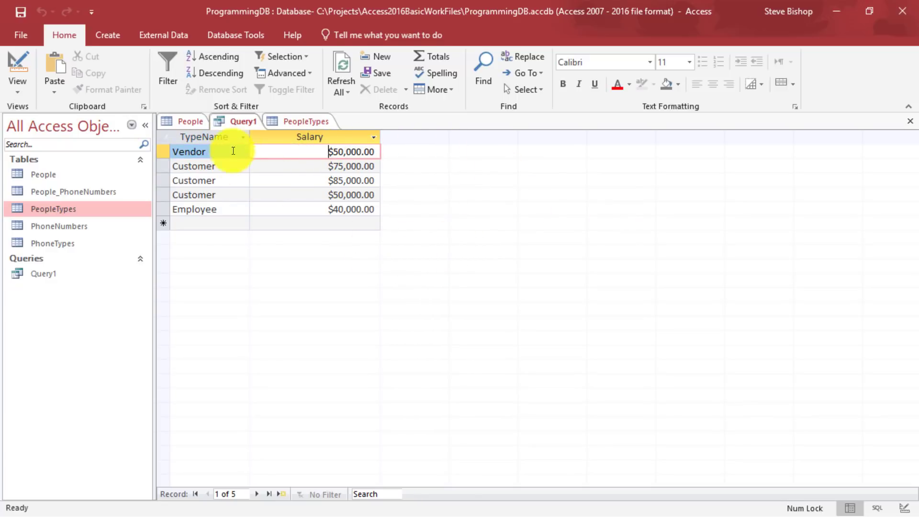
pyautogui.rightClick(240, 123)
pyautogui.click(266, 187)
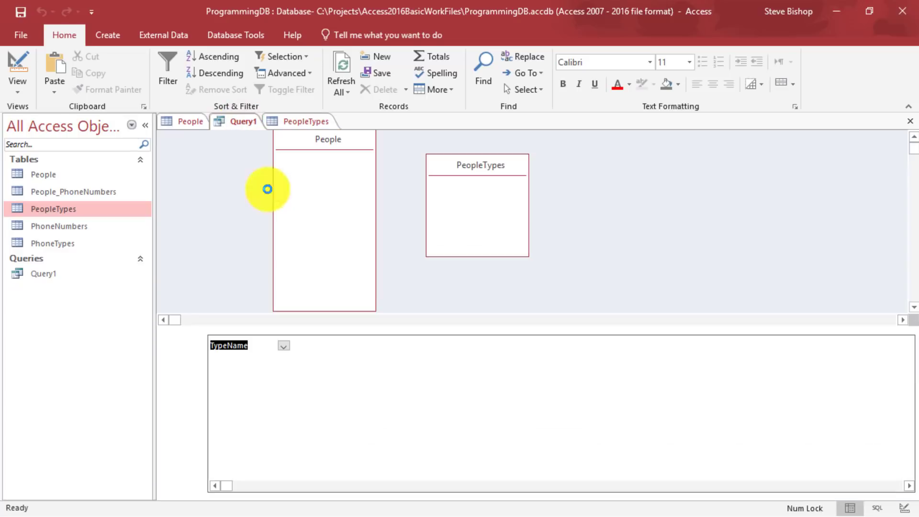
pyautogui.click(609, 251)
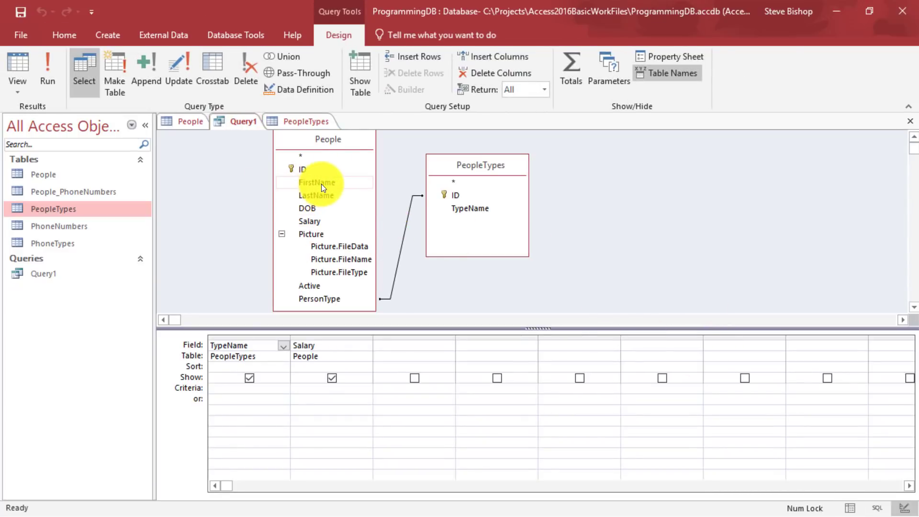
# - Drag FirstName, LastName and DOB into the grid ahead of TypeName, removing an extra Salary column
pyautogui.moveTo(321, 184); pyautogui.dragTo(226, 345)
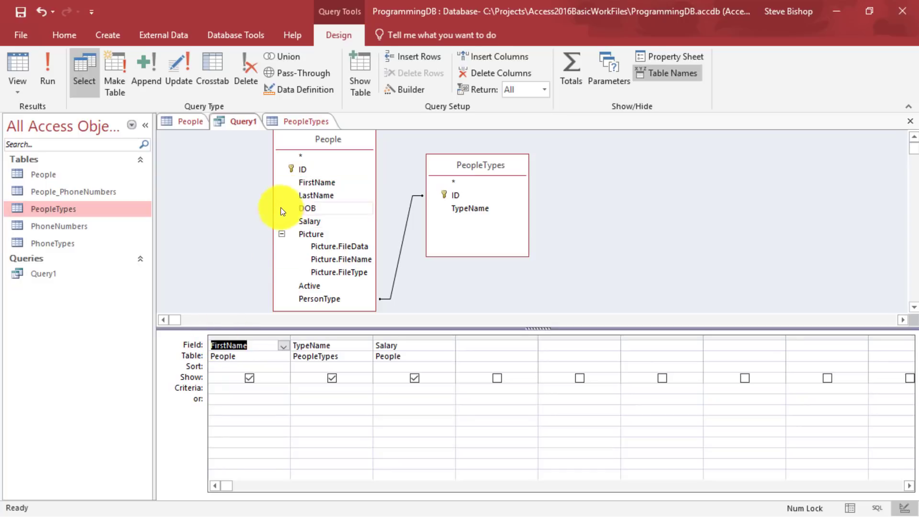
pyautogui.moveTo(317, 194); pyautogui.dragTo(312, 344)
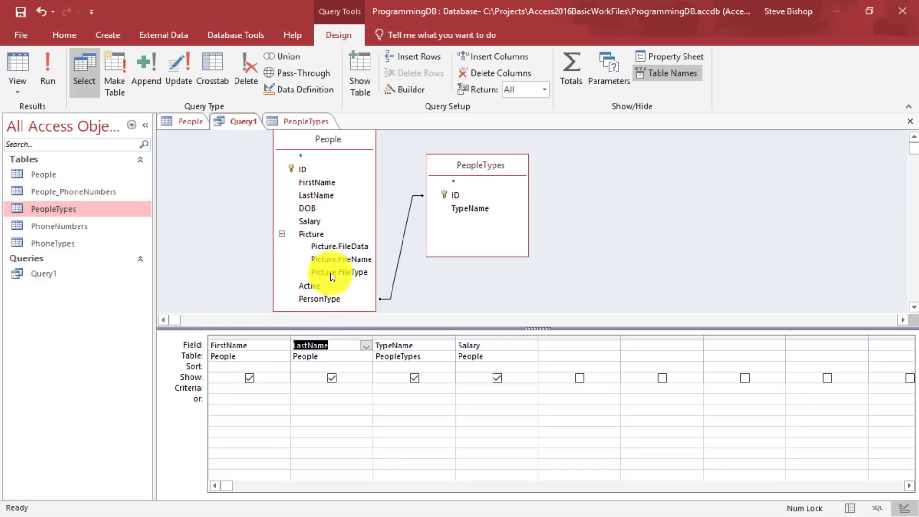
pyautogui.moveTo(323, 208); pyautogui.dragTo(393, 342)
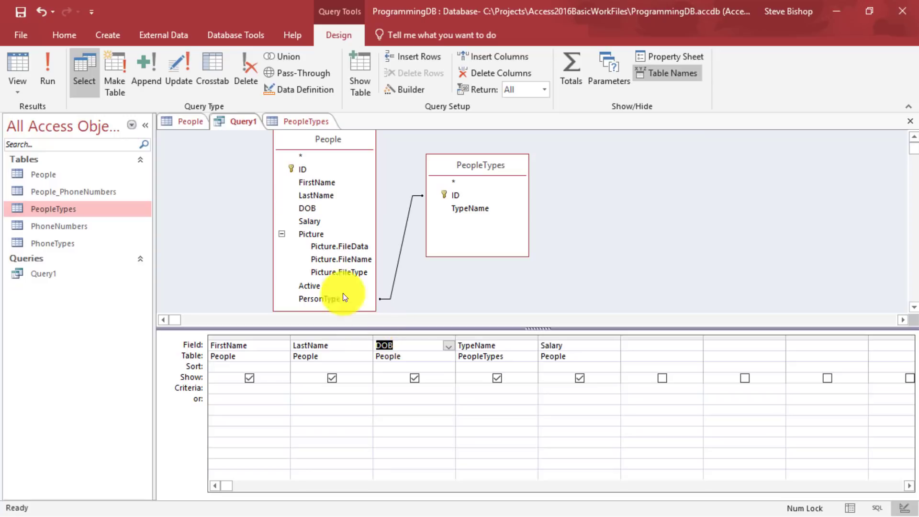
pyautogui.moveTo(312, 221); pyautogui.dragTo(493, 340)
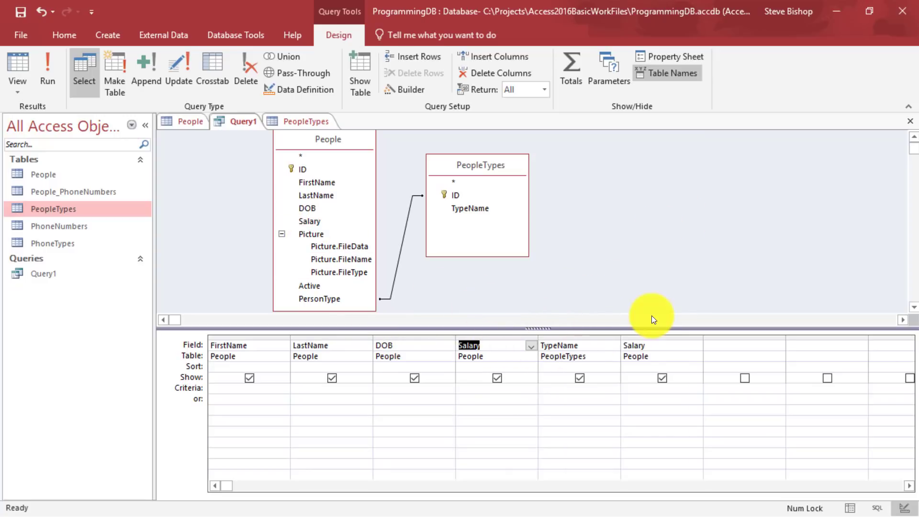
pyautogui.click(642, 292)
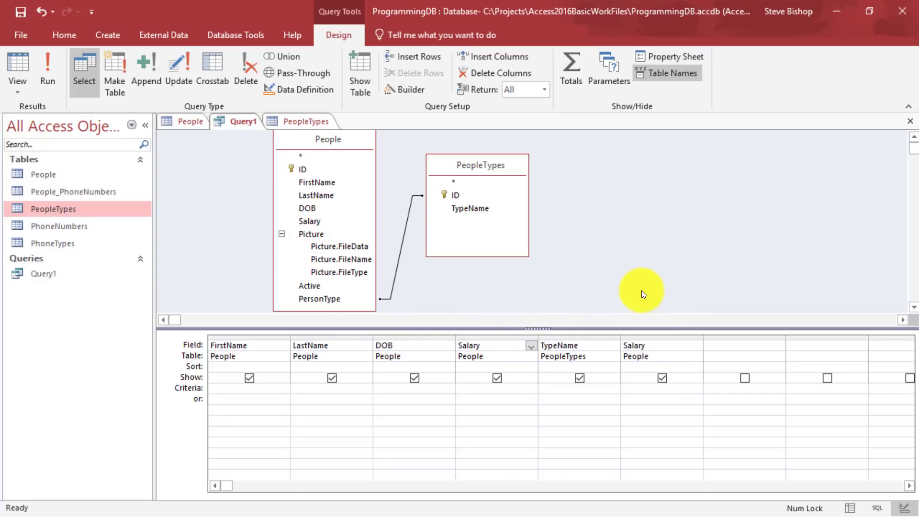
pyautogui.click(487, 336)
pyautogui.press('Delete')
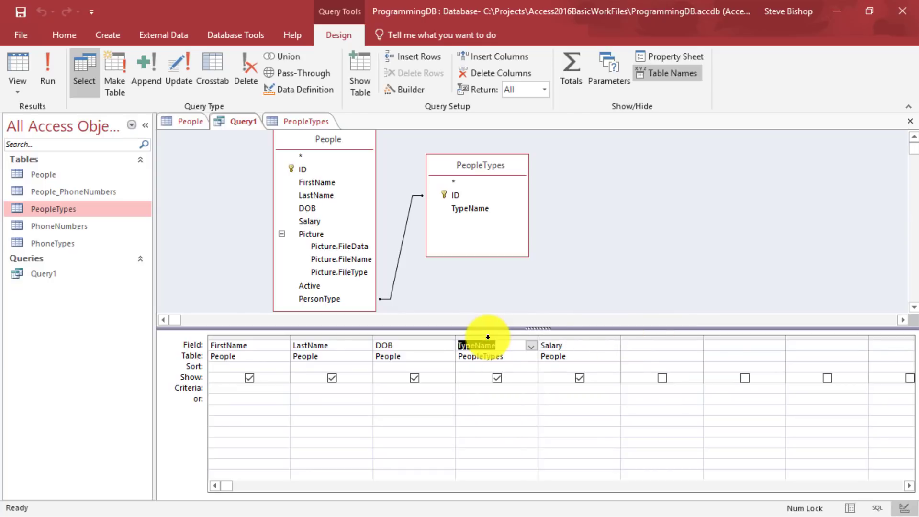
pyautogui.click(733, 242)
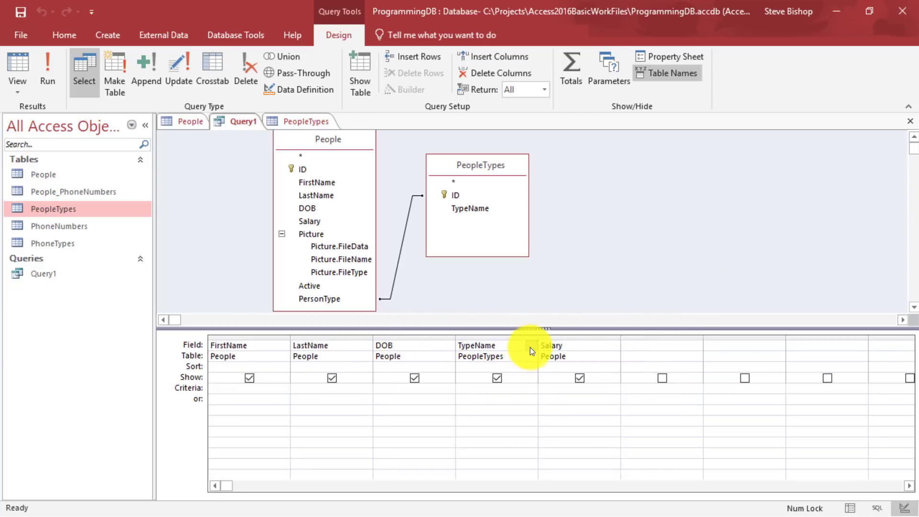
# - Run Query1 and review the five people's names, birth dates, types and salaries
pyautogui.click(46, 74)
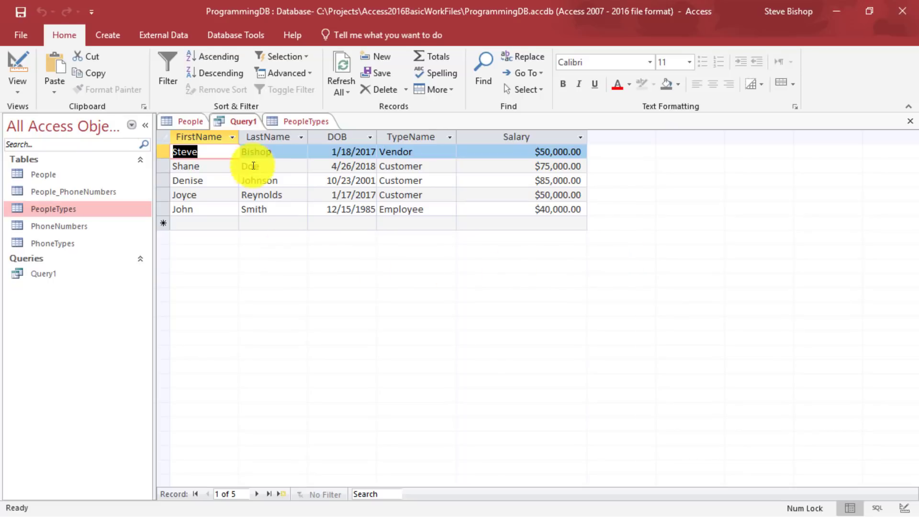
pyautogui.click(268, 137)
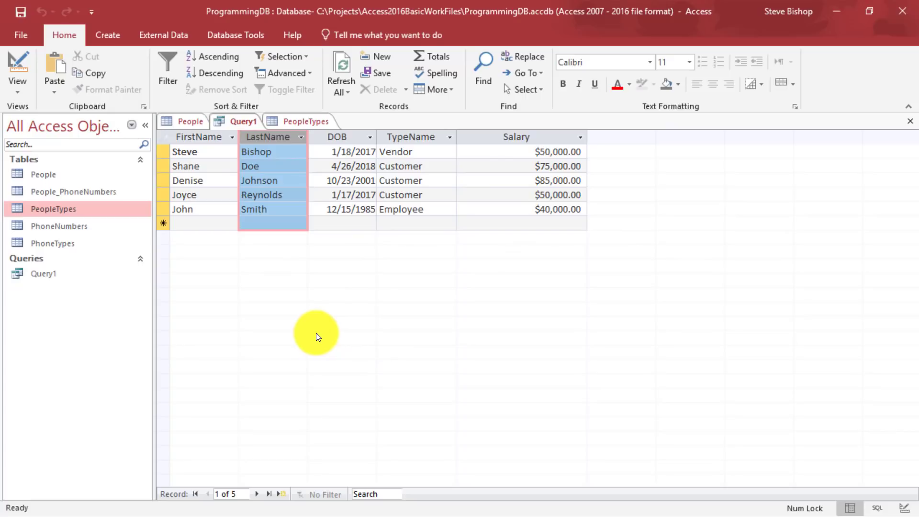
pyautogui.click(205, 209)
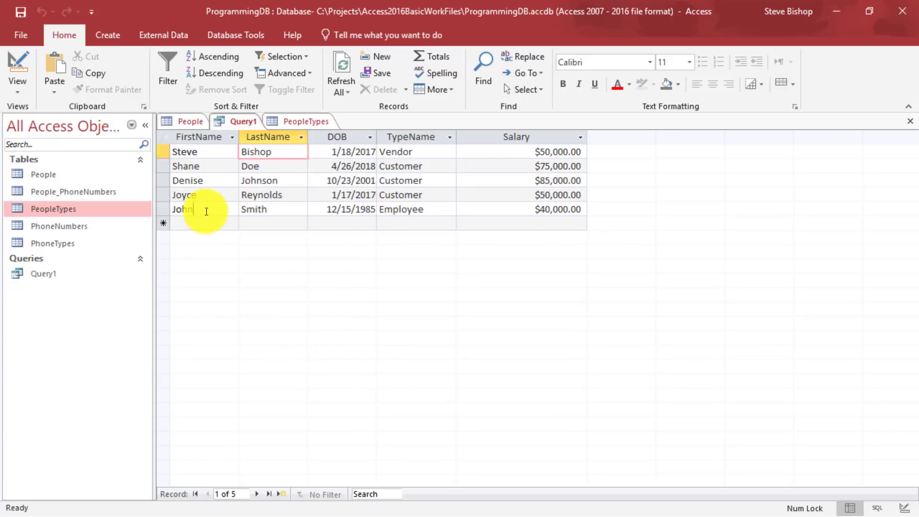
pyautogui.click(292, 193)
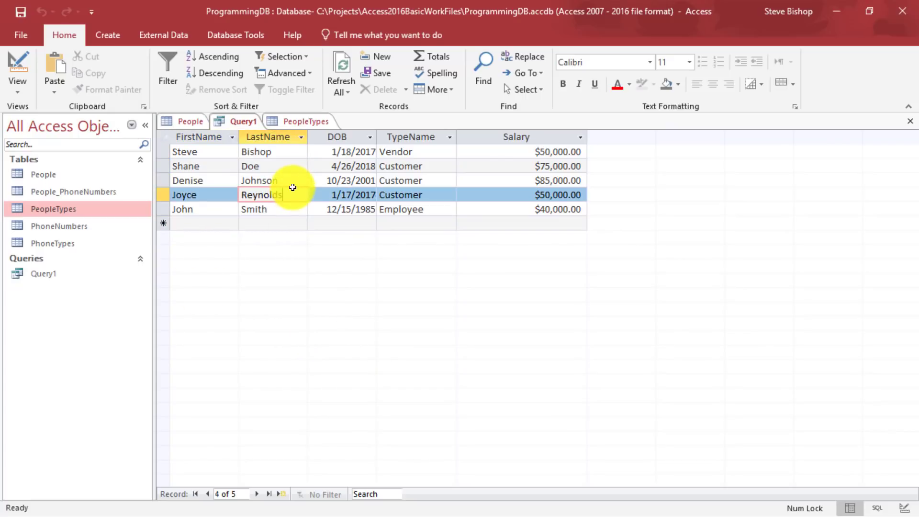
pyautogui.click(297, 153)
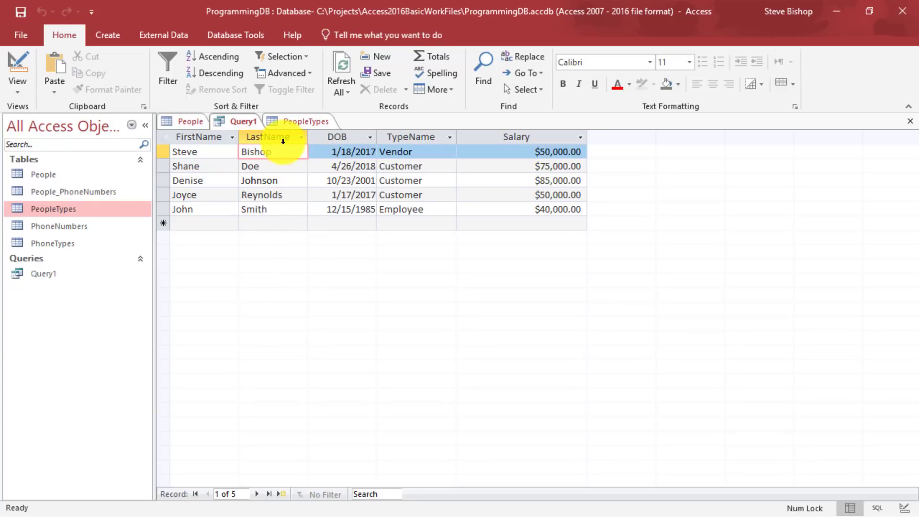
pyautogui.click(279, 155)
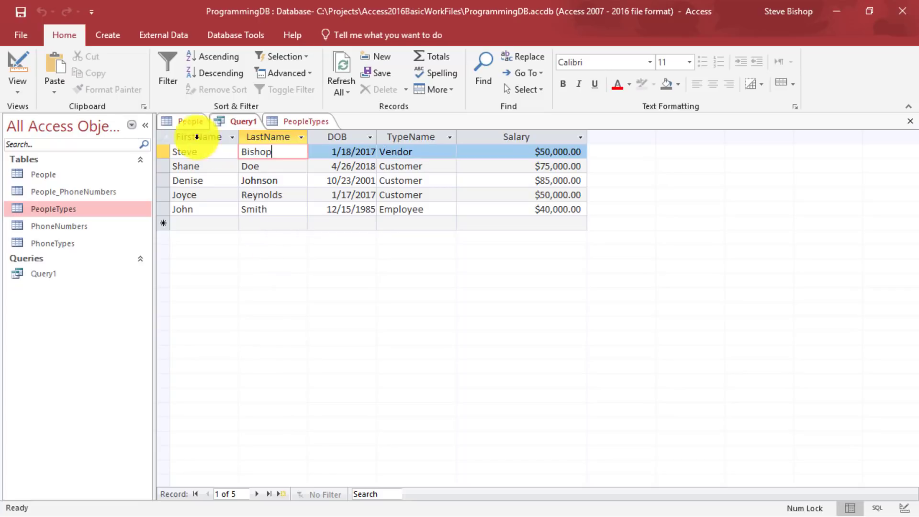
pyautogui.click(194, 120)
pyautogui.click(230, 116)
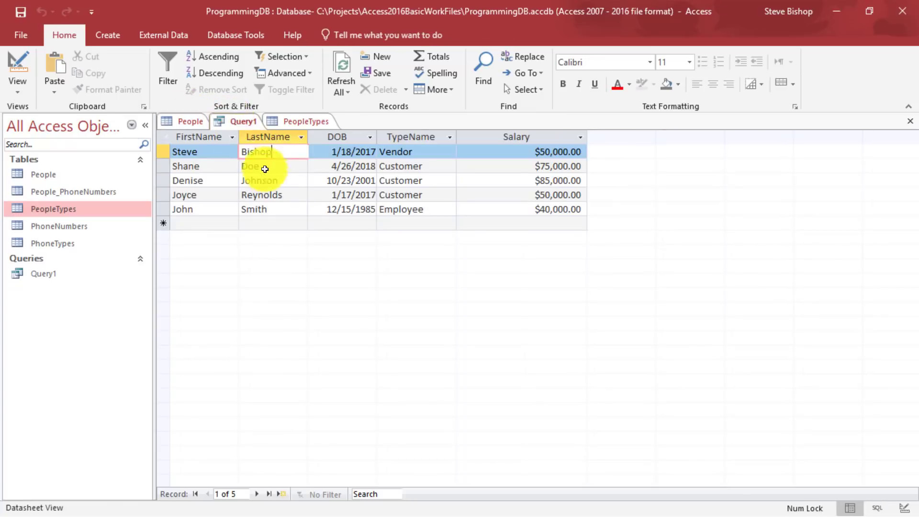
# - Set the LastName column's Sort to Descending in Design View and run Query1
pyautogui.rightClick(247, 121)
pyautogui.click(289, 186)
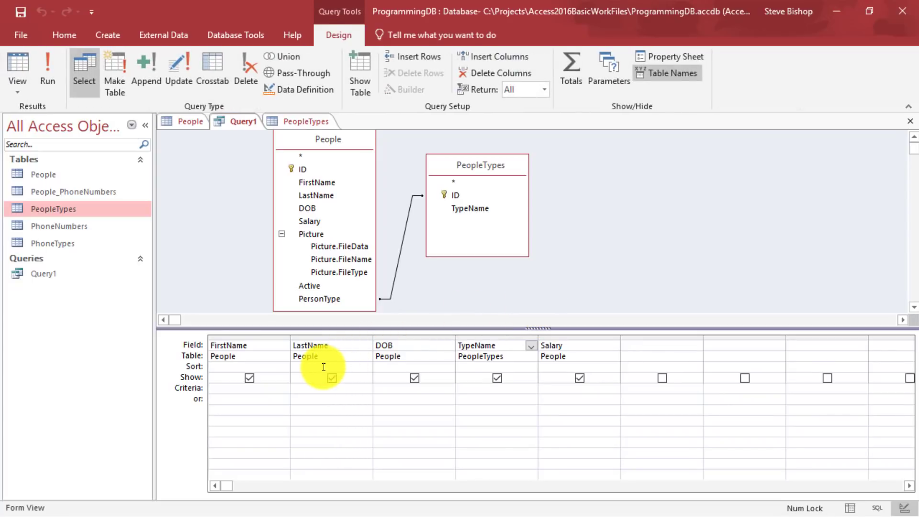
pyautogui.click(308, 367)
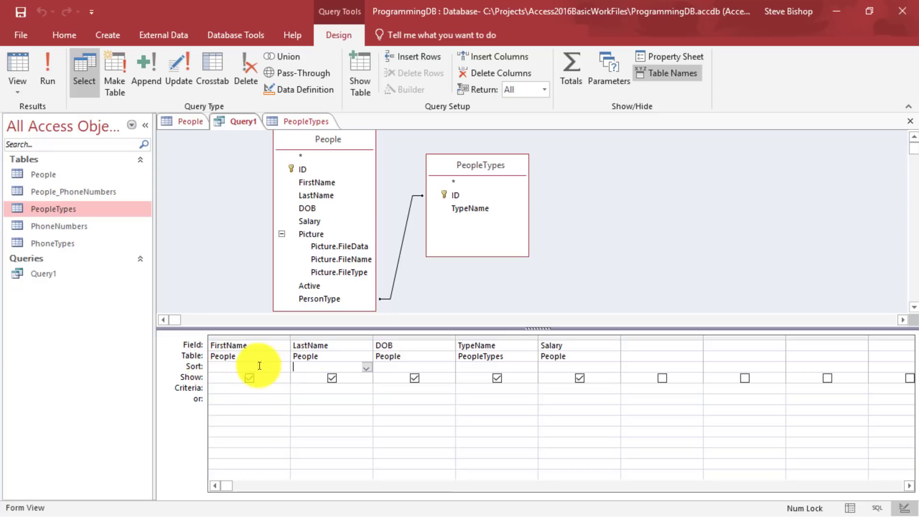
pyautogui.click(366, 367)
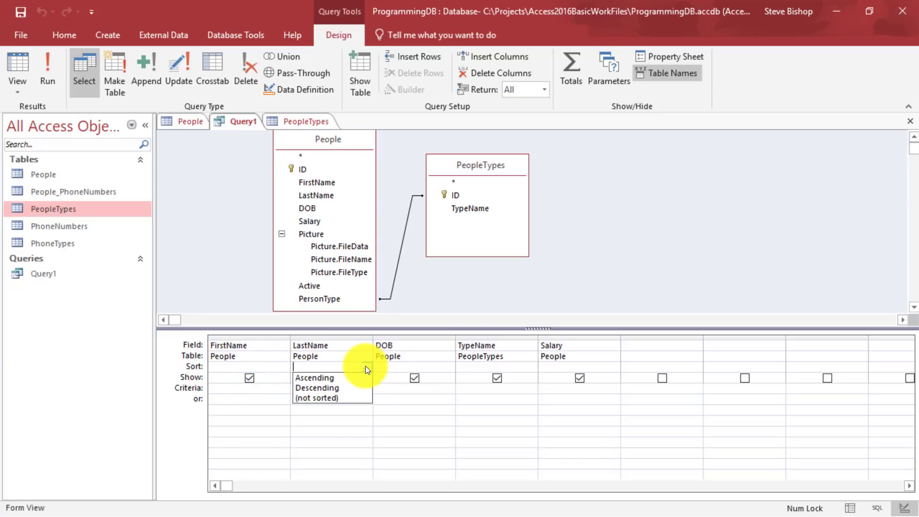
pyautogui.click(327, 390)
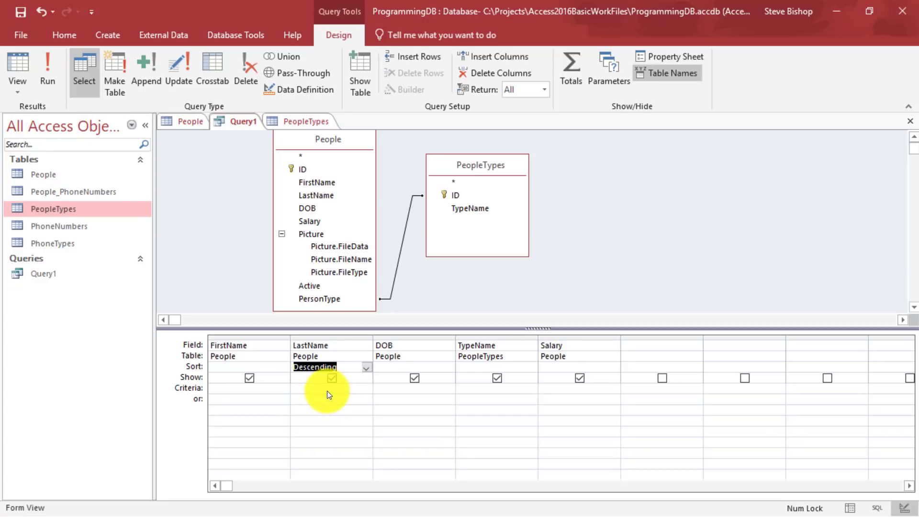
pyautogui.click(620, 247)
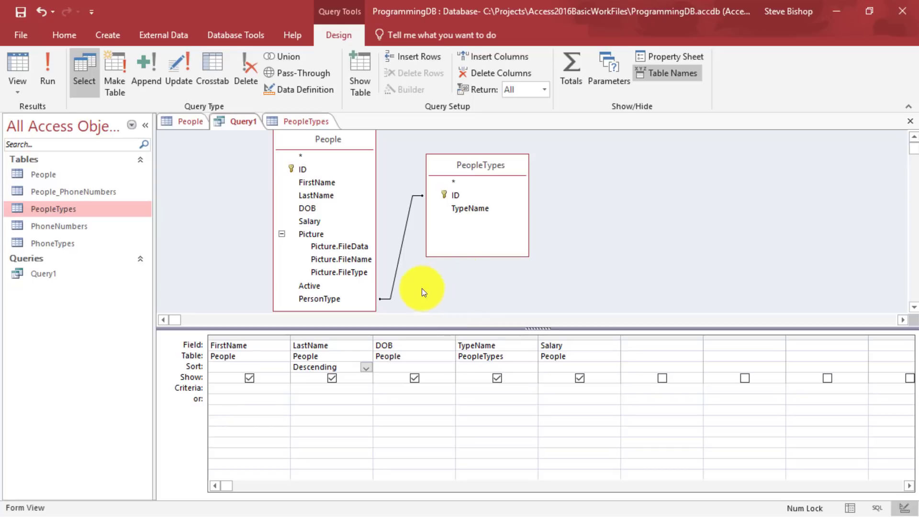
pyautogui.click(51, 74)
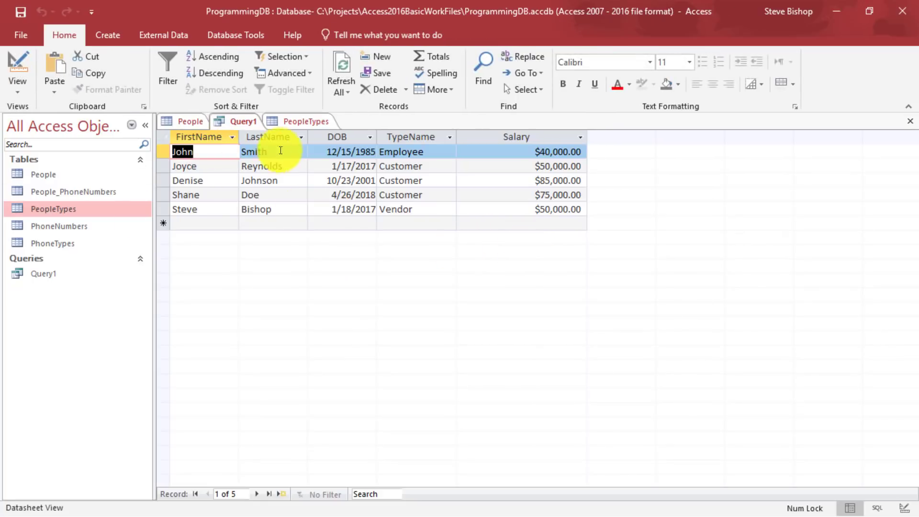
pyautogui.click(280, 150)
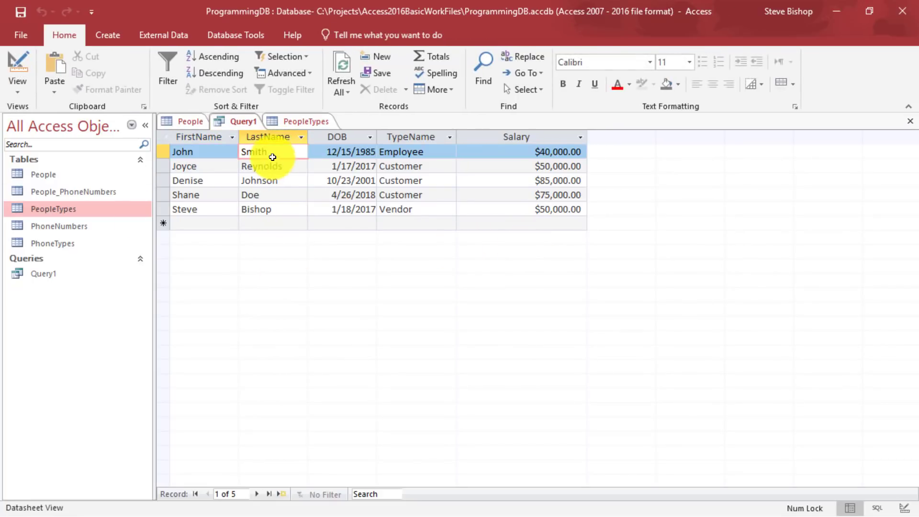
pyautogui.click(292, 165)
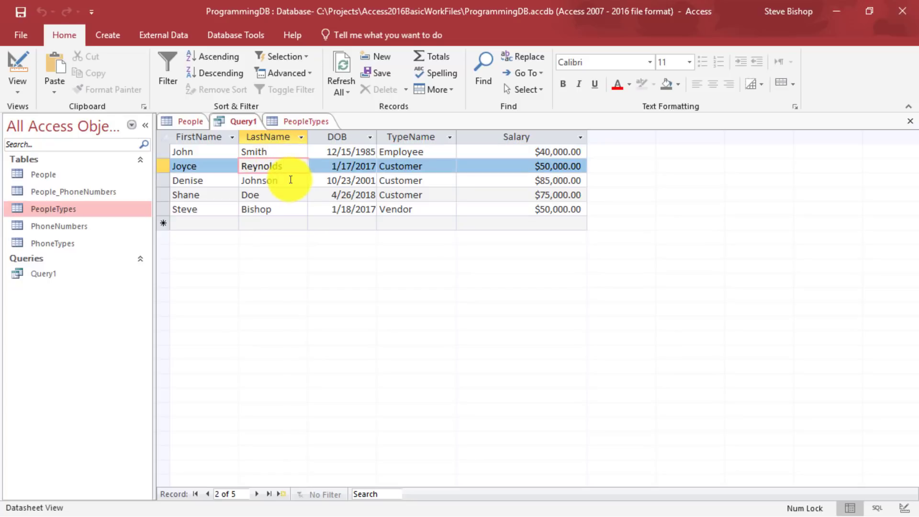
pyautogui.click(291, 180)
pyautogui.click(284, 195)
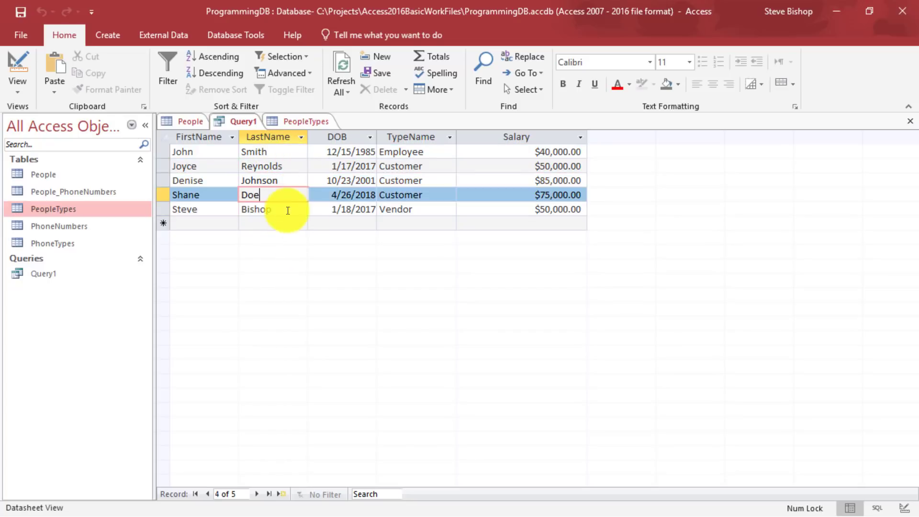
pyautogui.click(271, 209)
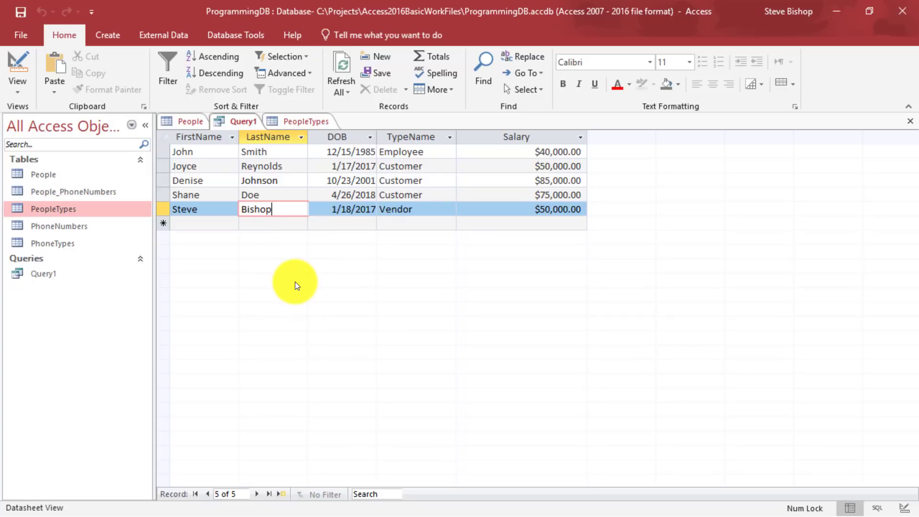
pyautogui.click(289, 139)
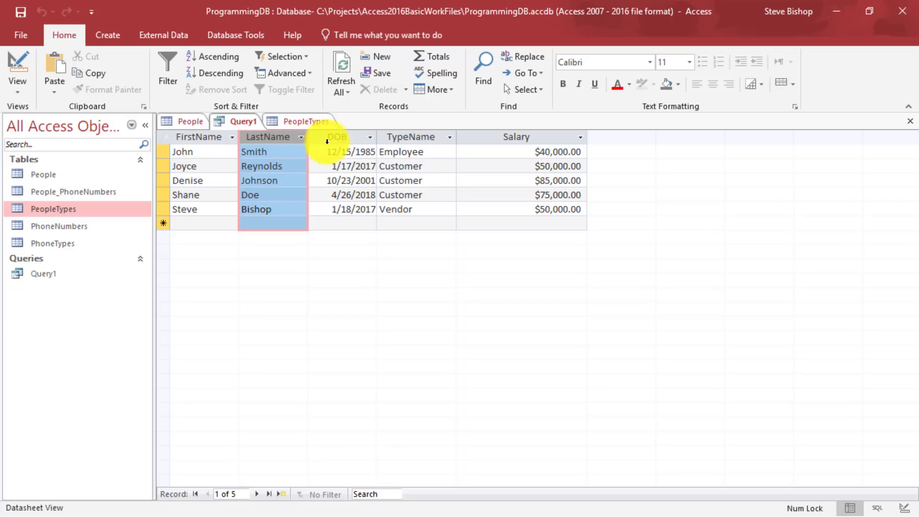
pyautogui.click(356, 134)
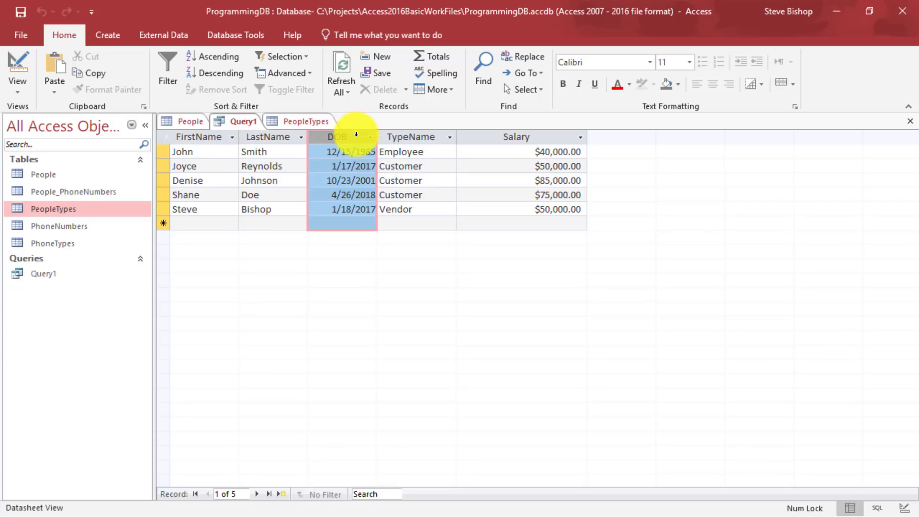
pyautogui.click(529, 137)
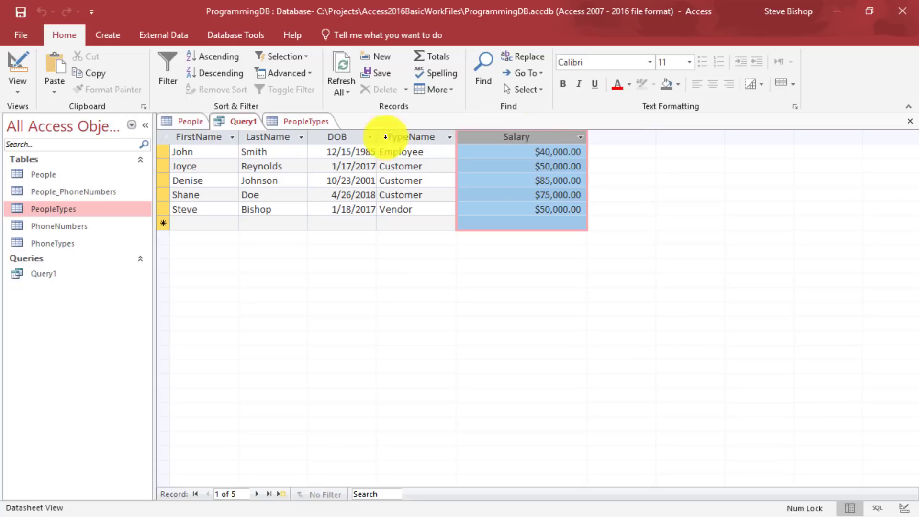
pyautogui.click(339, 138)
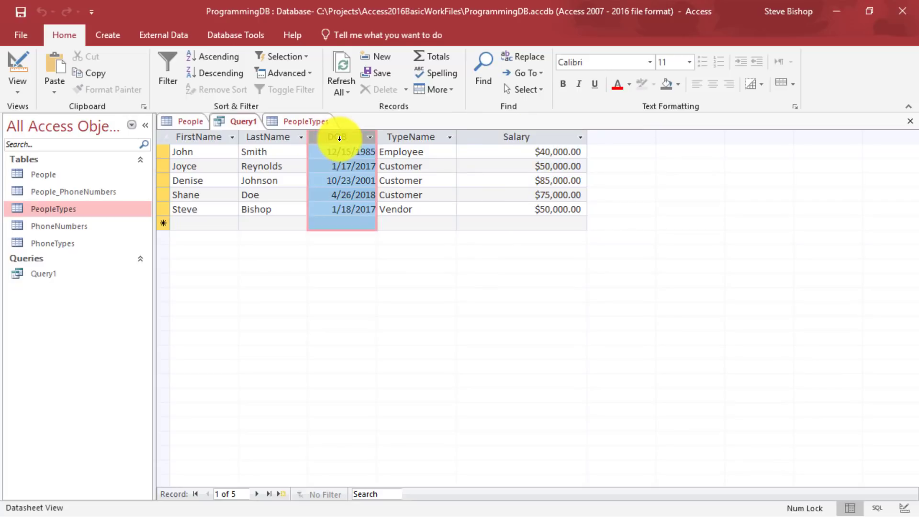
pyautogui.click(529, 136)
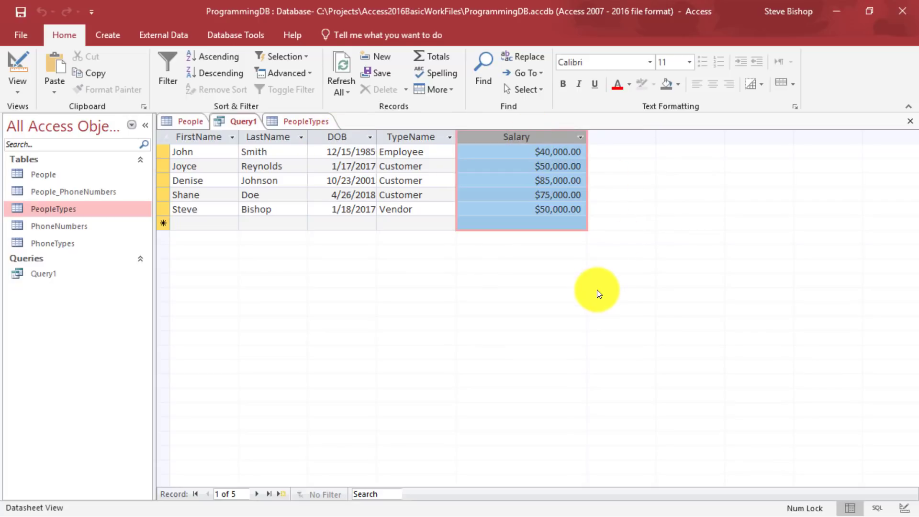
# - Set LastName's Sort to (not sorted) and DOB's Sort to Descending in Design View
pyautogui.rightClick(251, 121)
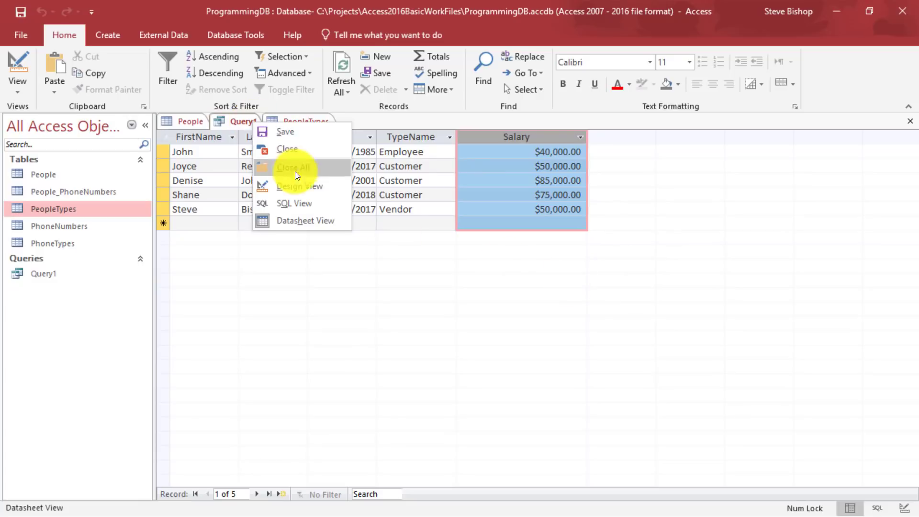
pyautogui.click(310, 190)
pyautogui.click(365, 367)
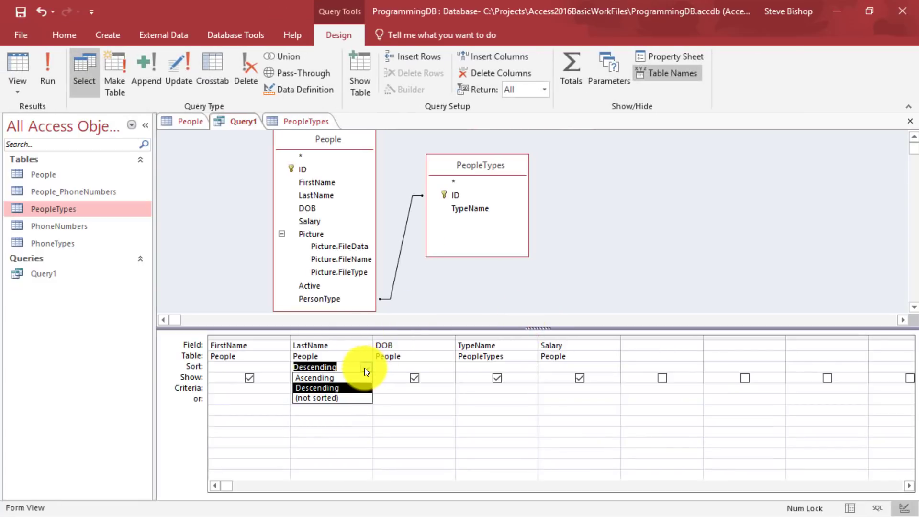
pyautogui.click(335, 400)
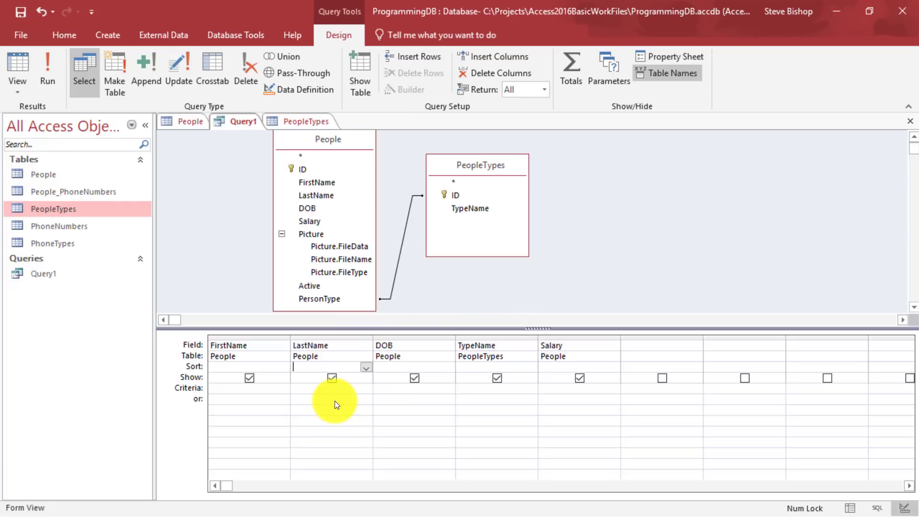
pyautogui.click(405, 367)
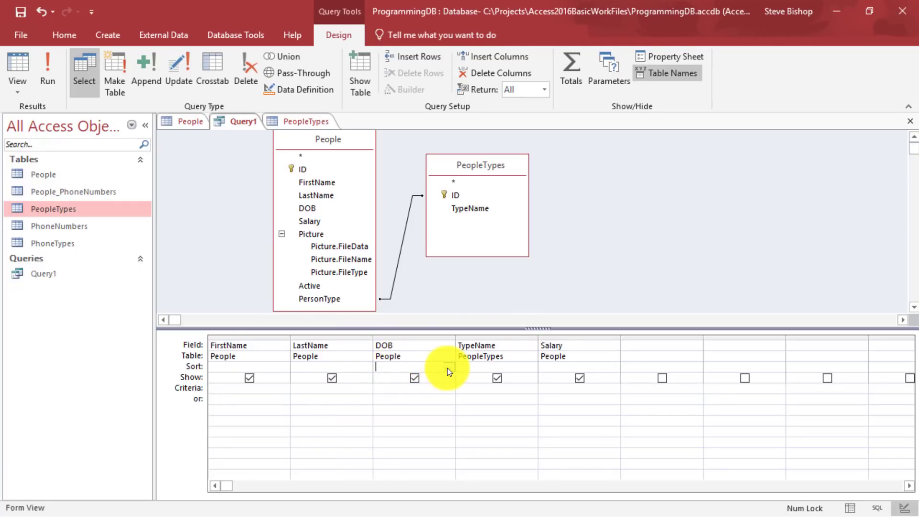
pyautogui.click(448, 368)
pyautogui.click(423, 390)
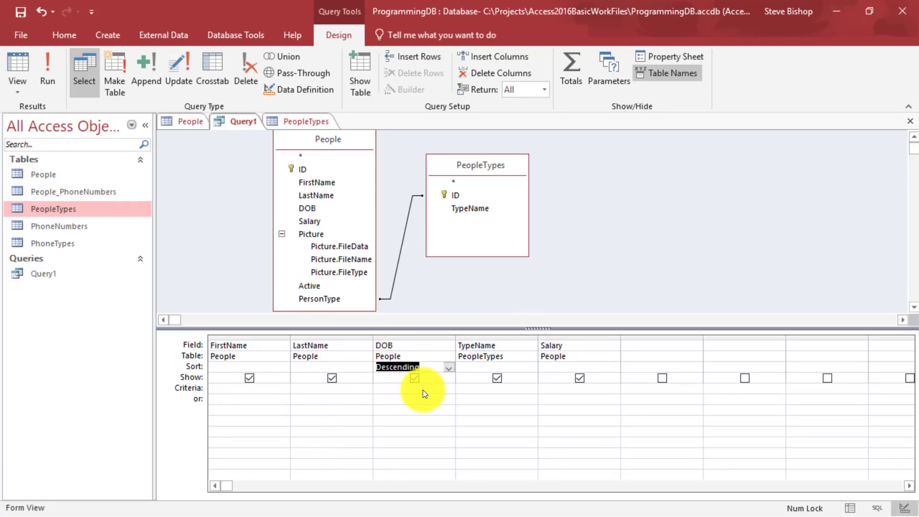
pyautogui.click(399, 392)
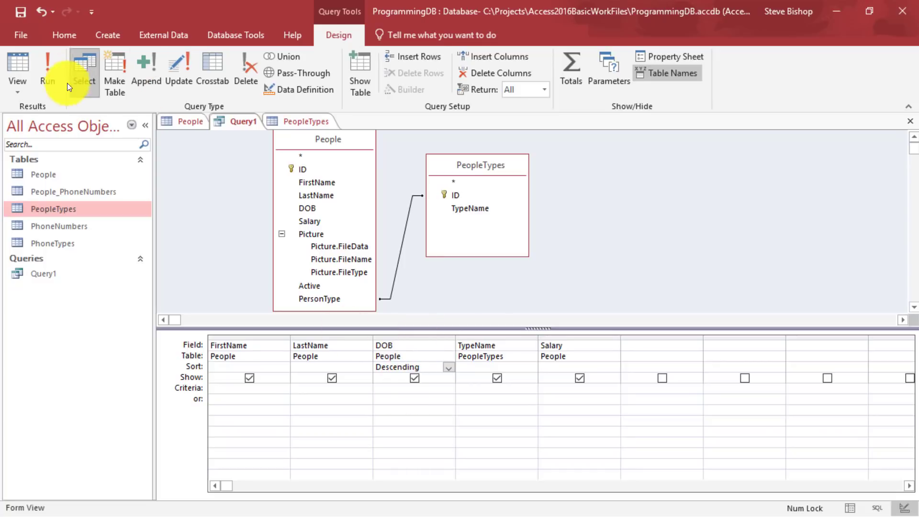
# - Run Query1 and confirm dates run from 4/26/2018 at the top to 12/15/1985 at the bottom
pyautogui.click(55, 61)
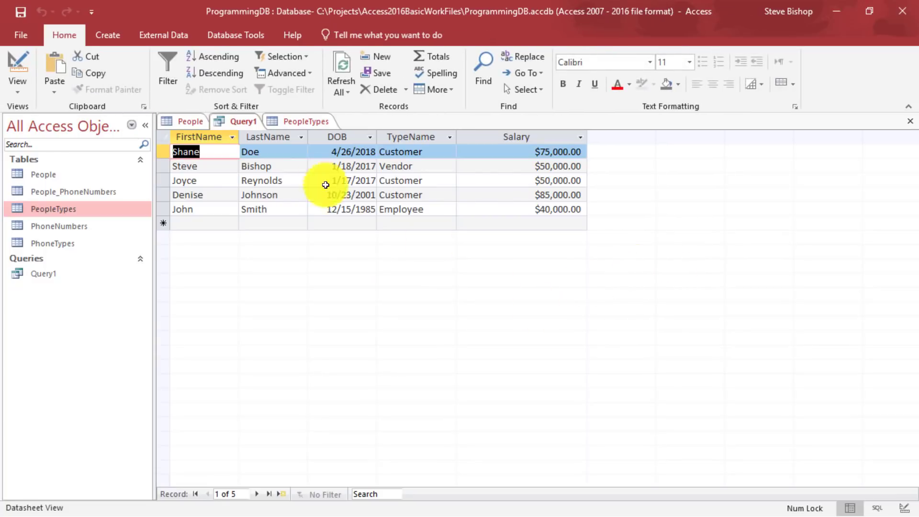
pyautogui.click(343, 137)
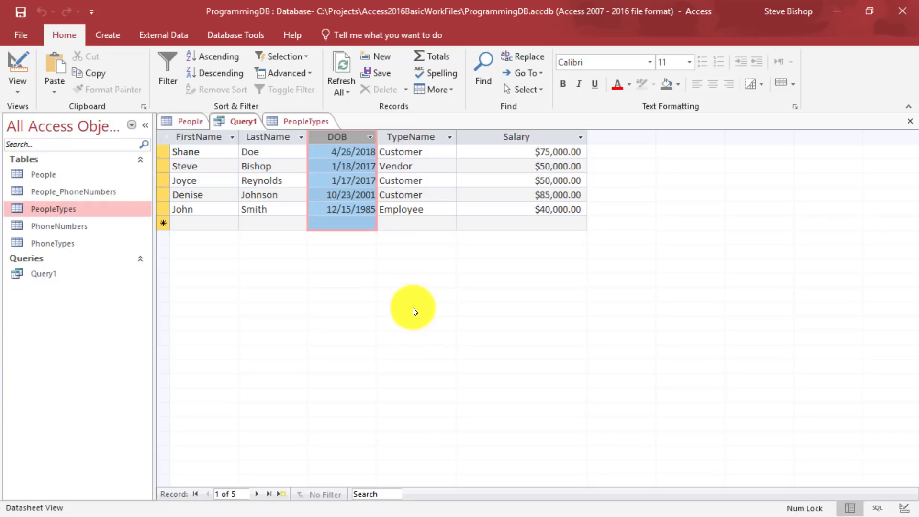
pyautogui.click(320, 150)
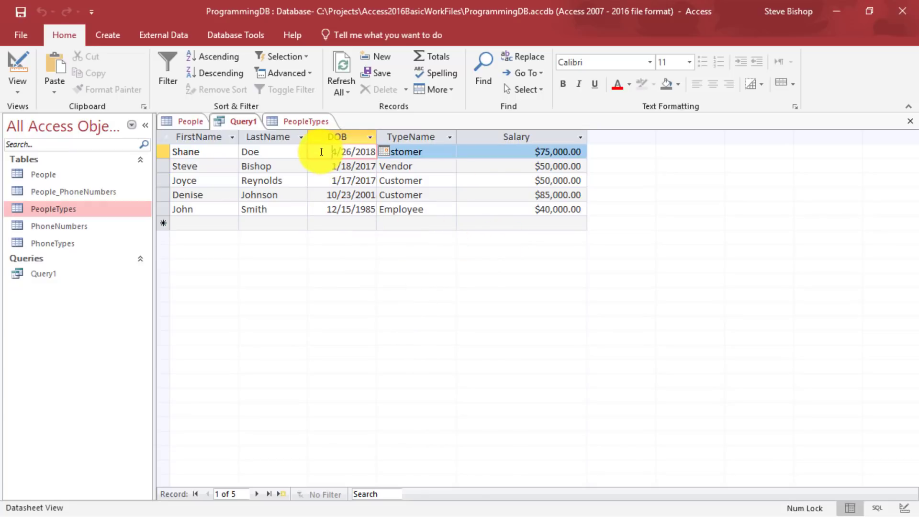
pyautogui.moveTo(321, 152); pyautogui.dragTo(366, 153)
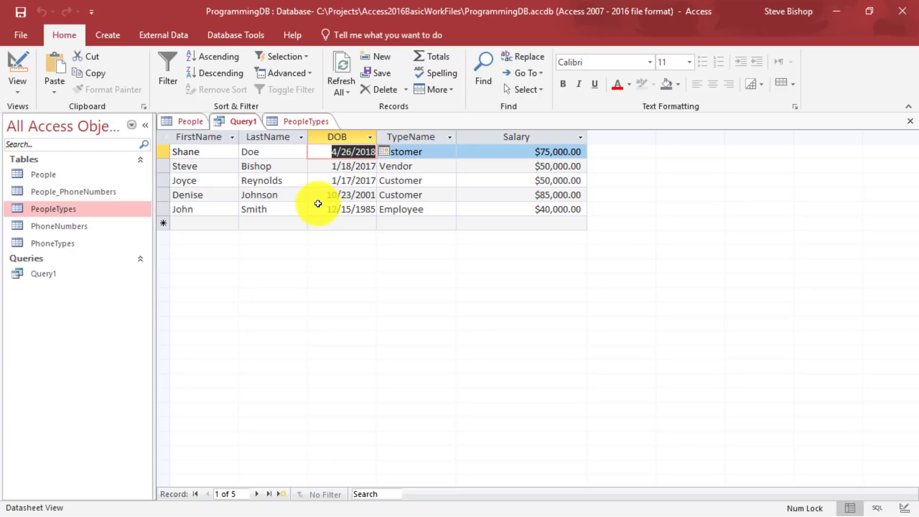
pyautogui.moveTo(318, 203); pyautogui.dragTo(371, 210)
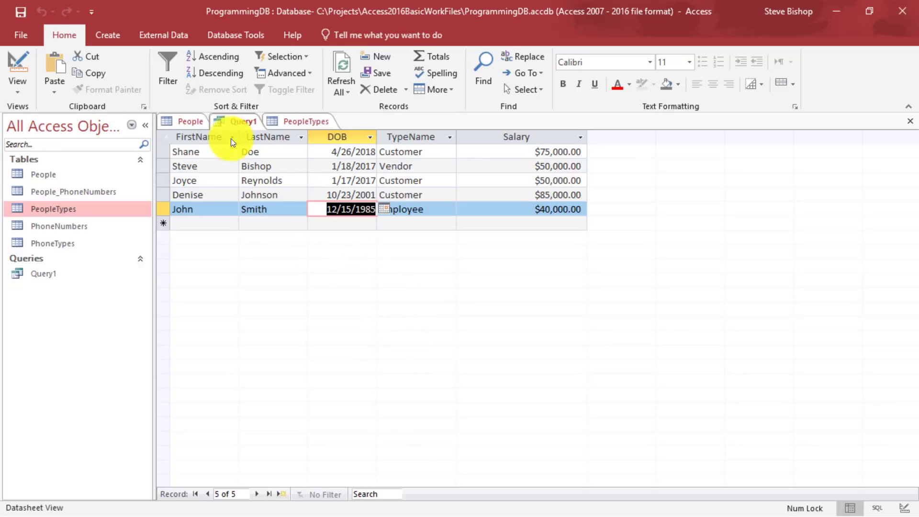
# - Change DOB's Sort to Ascending and run, so 12/15/1985 now heads the results
pyautogui.rightClick(234, 117)
pyautogui.click(277, 179)
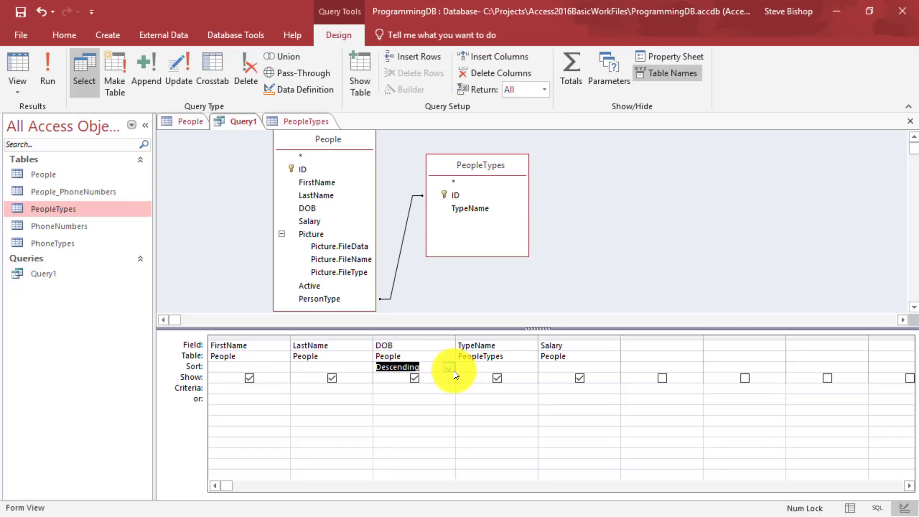
pyautogui.click(448, 367)
pyautogui.click(428, 376)
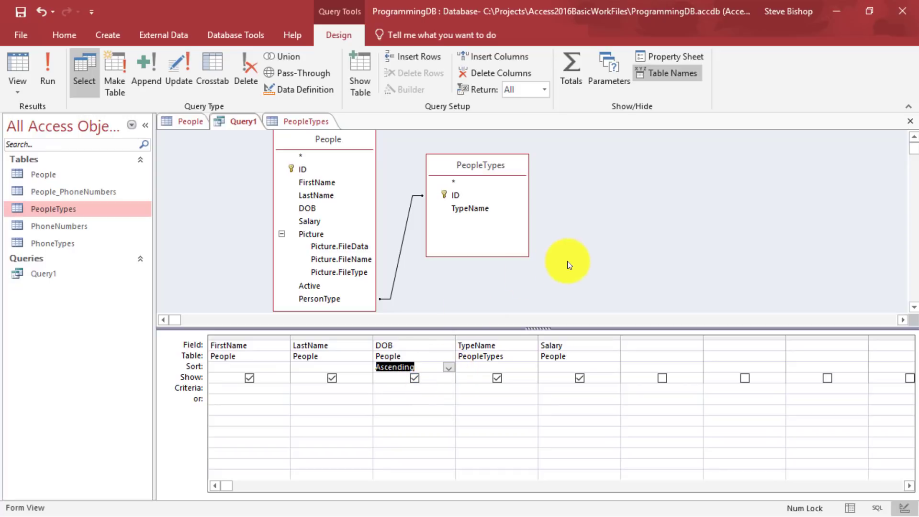
pyautogui.click(48, 71)
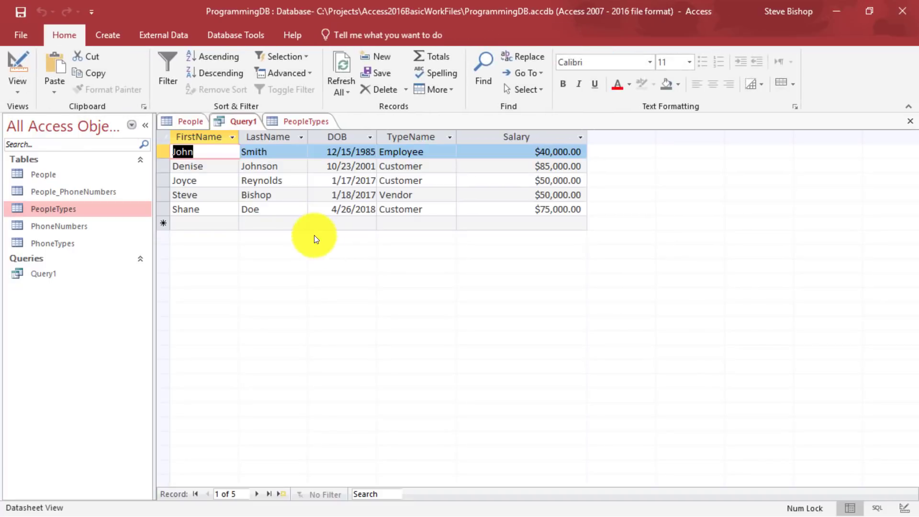
pyautogui.click(323, 152)
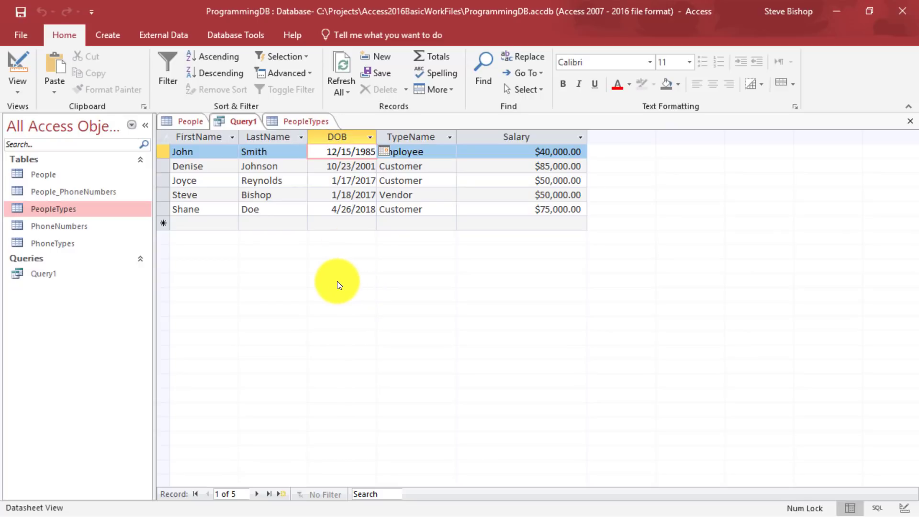
pyautogui.click(500, 136)
# - Clear the DOB sort, sort Salary ascending, and run to see $40,000.00 first
pyautogui.rightClick(251, 126)
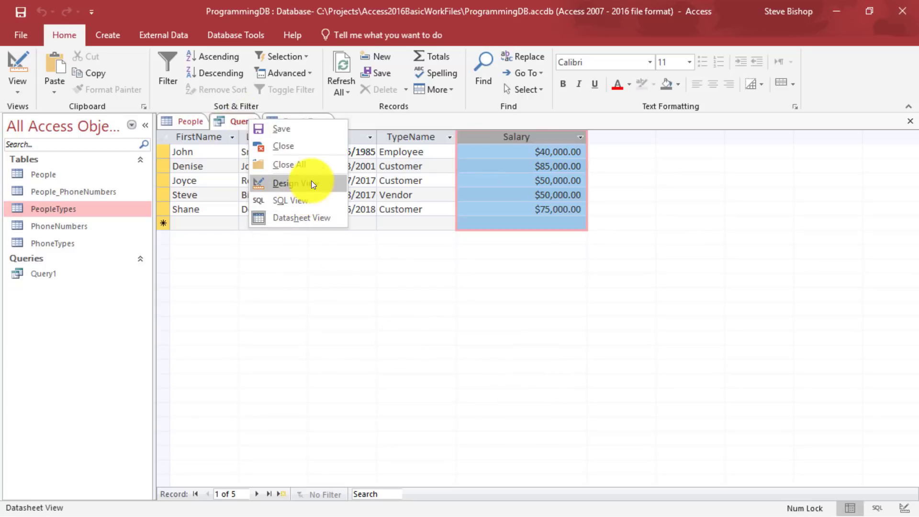
pyautogui.click(311, 180)
pyautogui.click(448, 367)
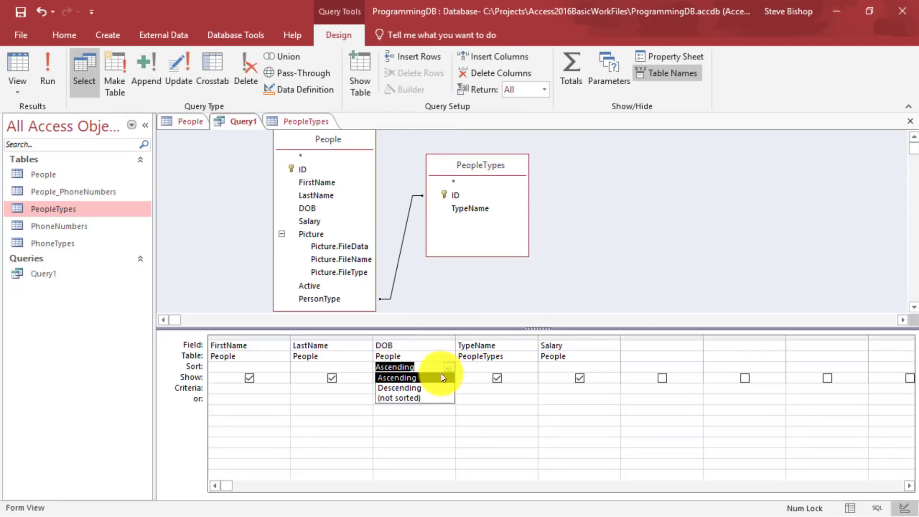
pyautogui.click(421, 395)
pyautogui.click(576, 366)
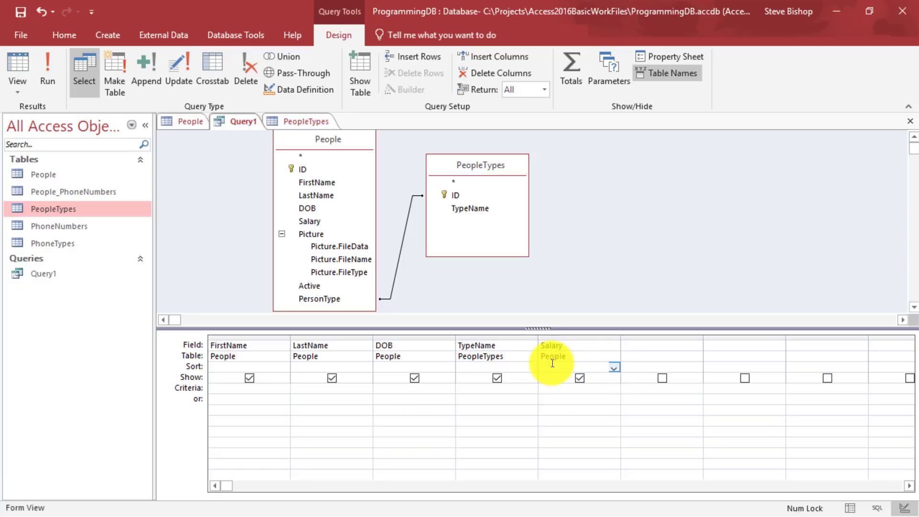
pyautogui.click(613, 367)
pyautogui.click(583, 376)
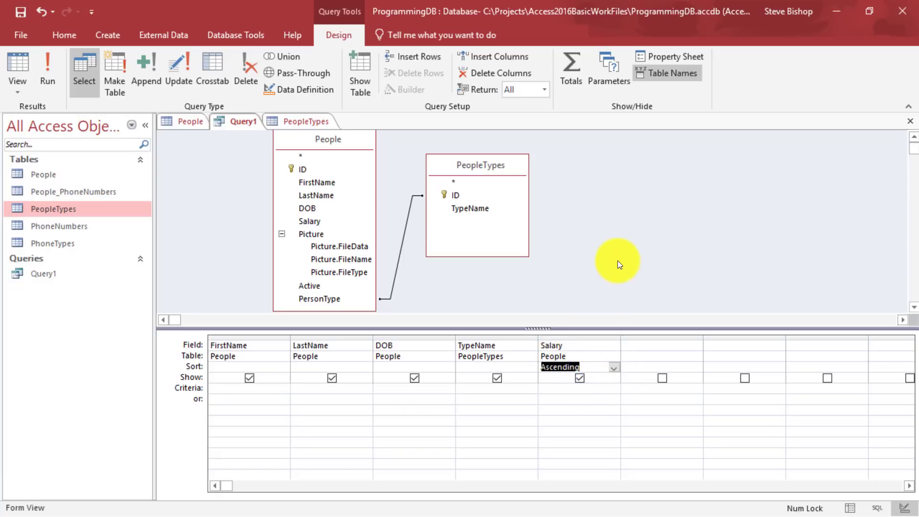
pyautogui.click(59, 69)
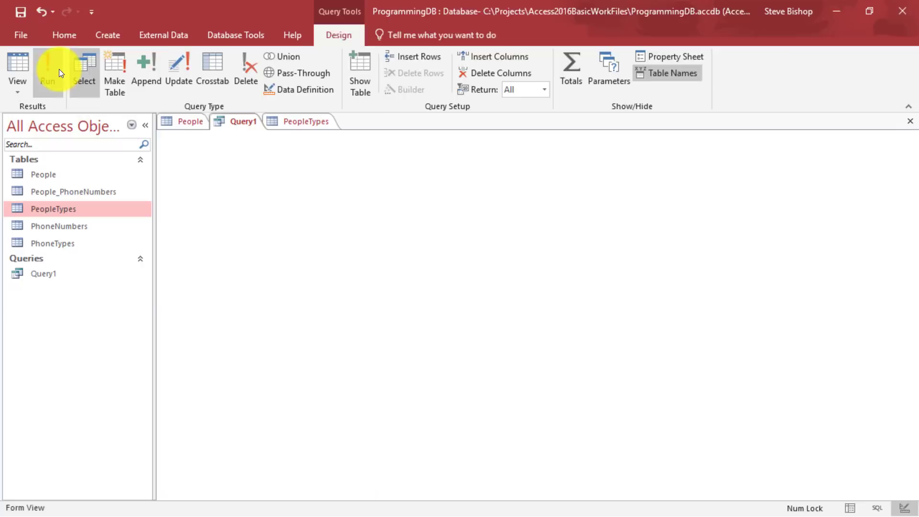
pyautogui.click(535, 152)
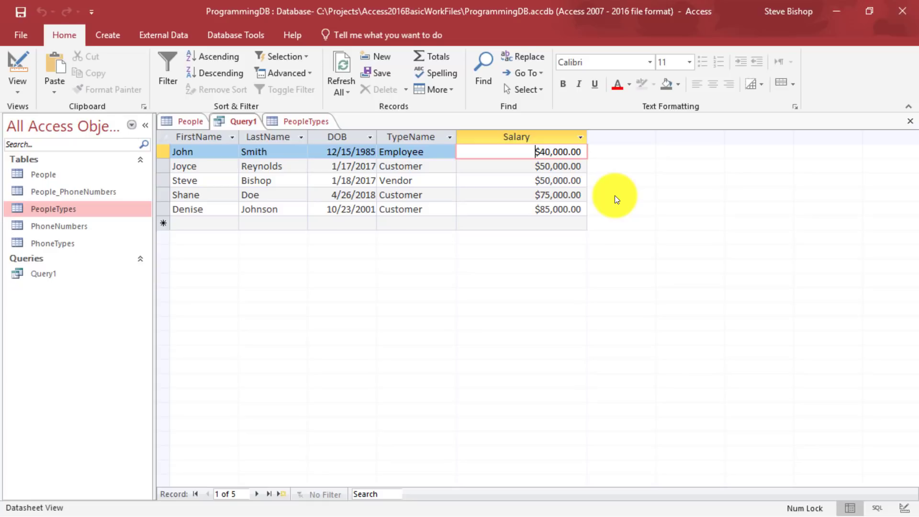
pyautogui.click(533, 163)
pyautogui.click(229, 168)
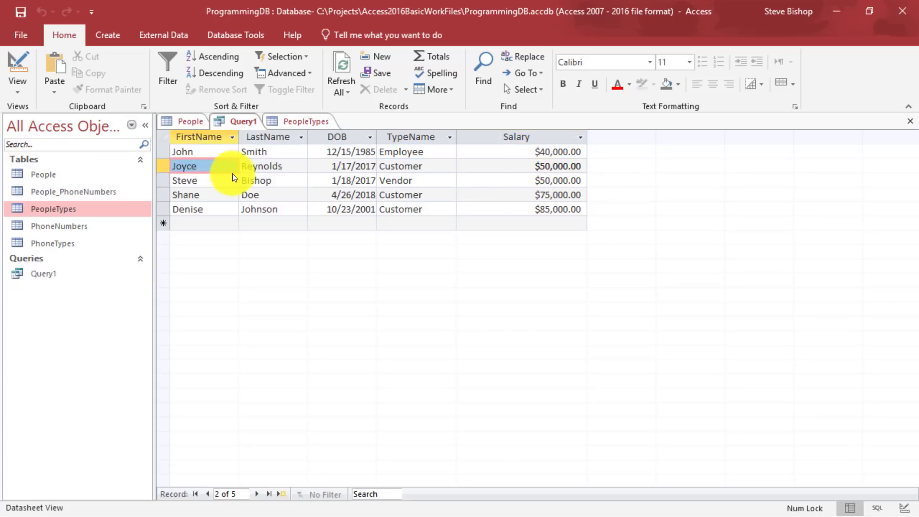
pyautogui.click(481, 177)
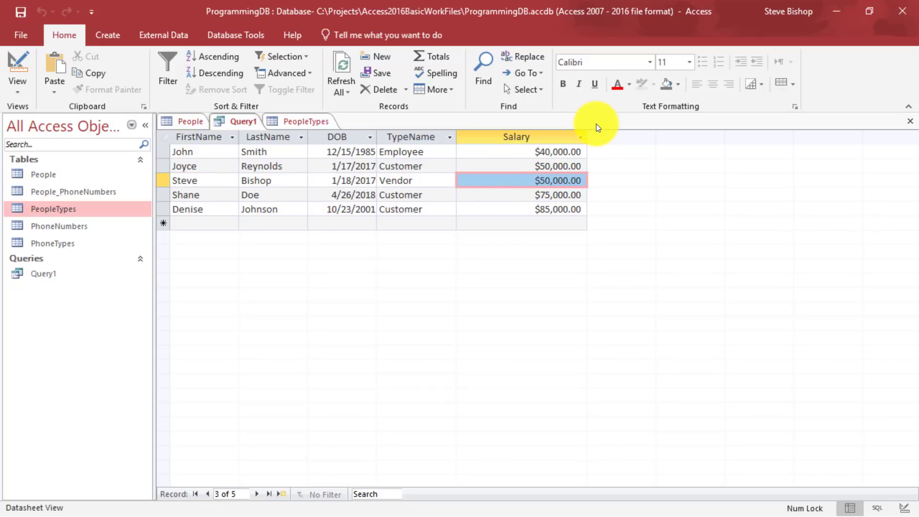
pyautogui.click(223, 167)
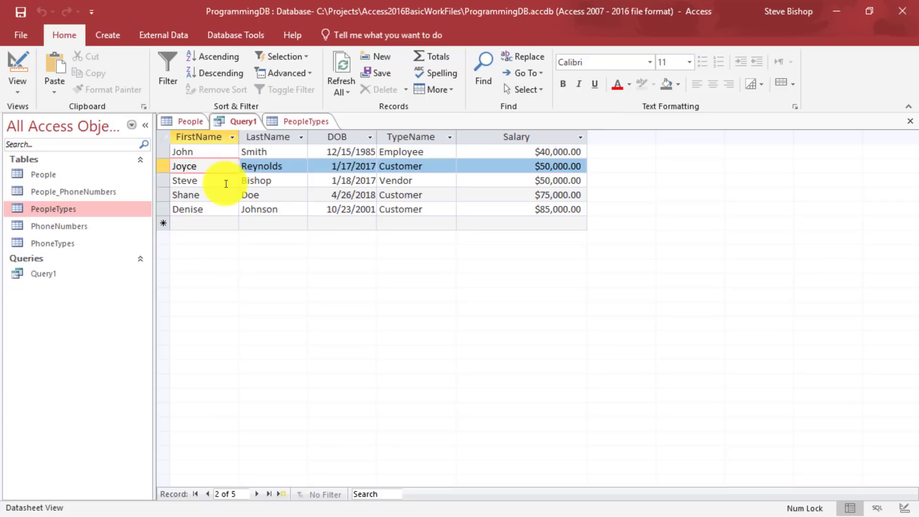
pyautogui.click(217, 181)
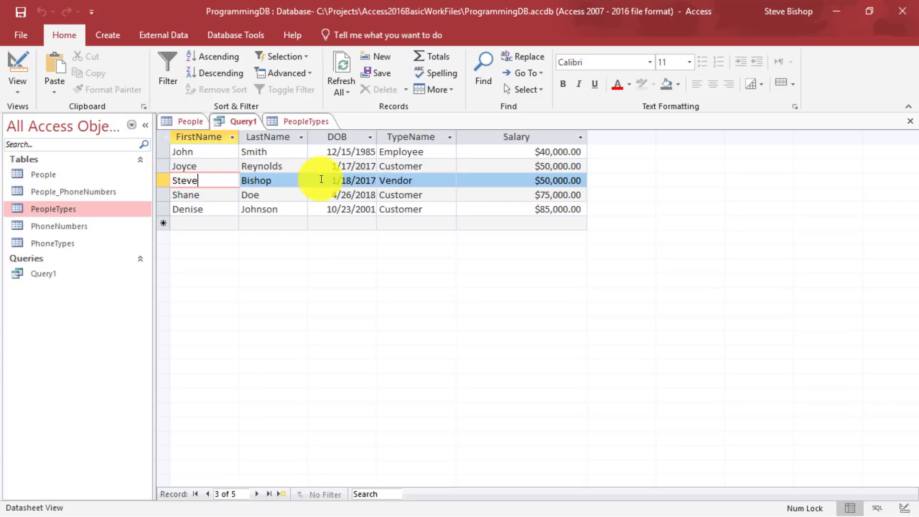
pyautogui.click(503, 180)
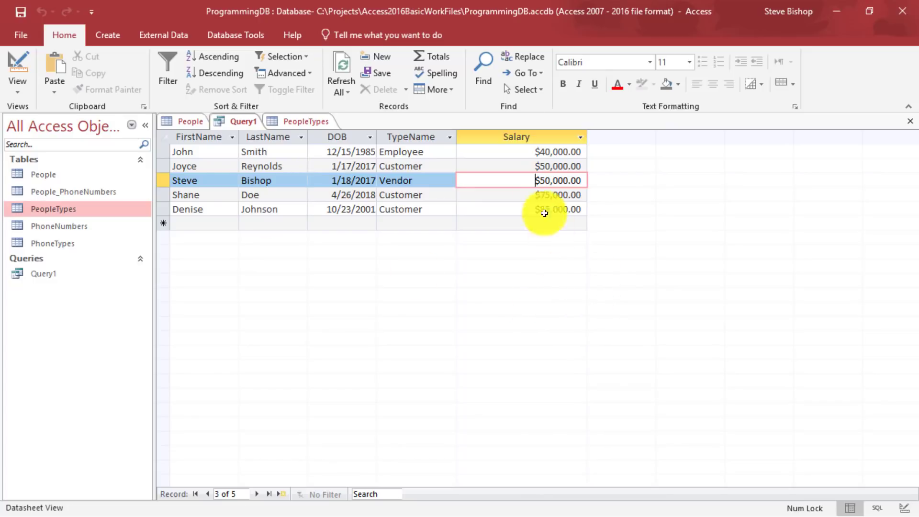
pyautogui.click(327, 178)
pyautogui.doubleClick(327, 178)
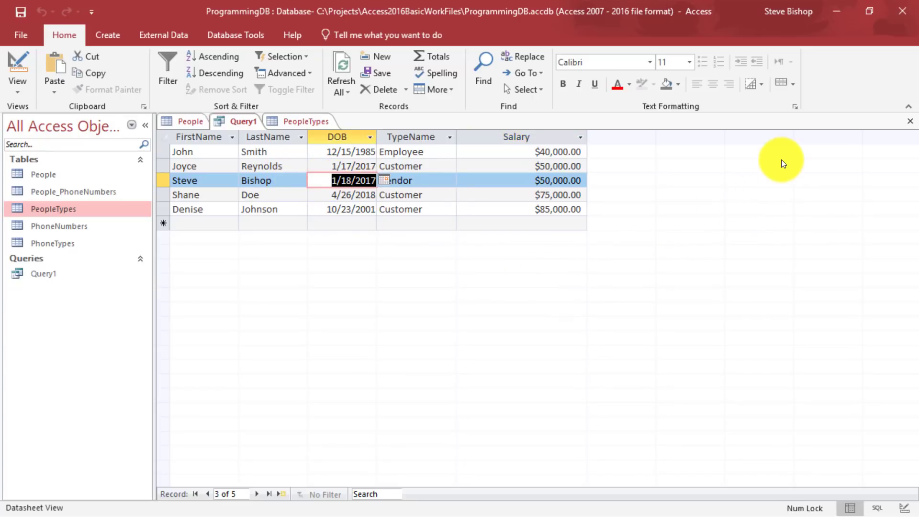
pyautogui.click(539, 133)
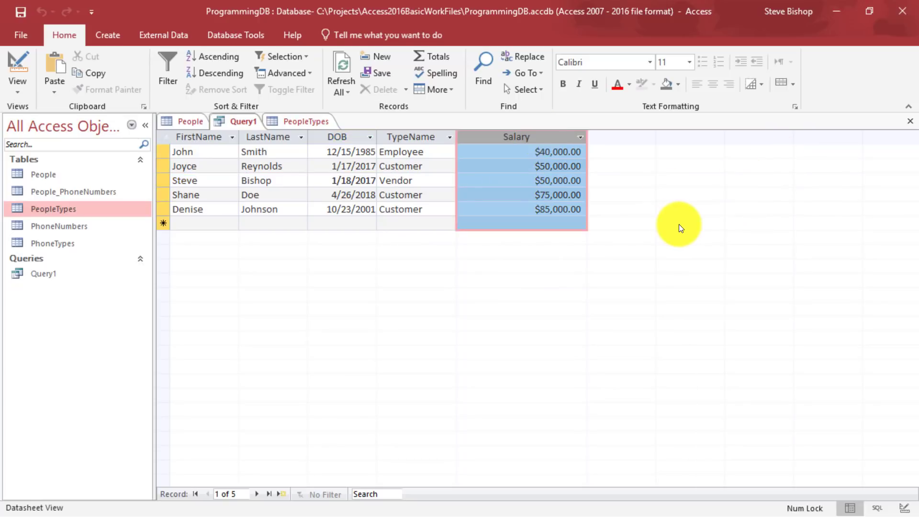
pyautogui.click(530, 166)
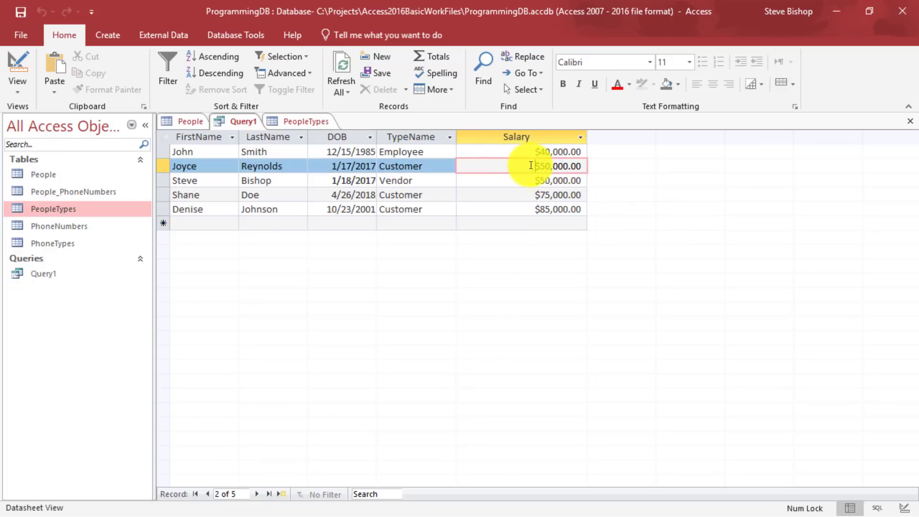
pyautogui.click(330, 167)
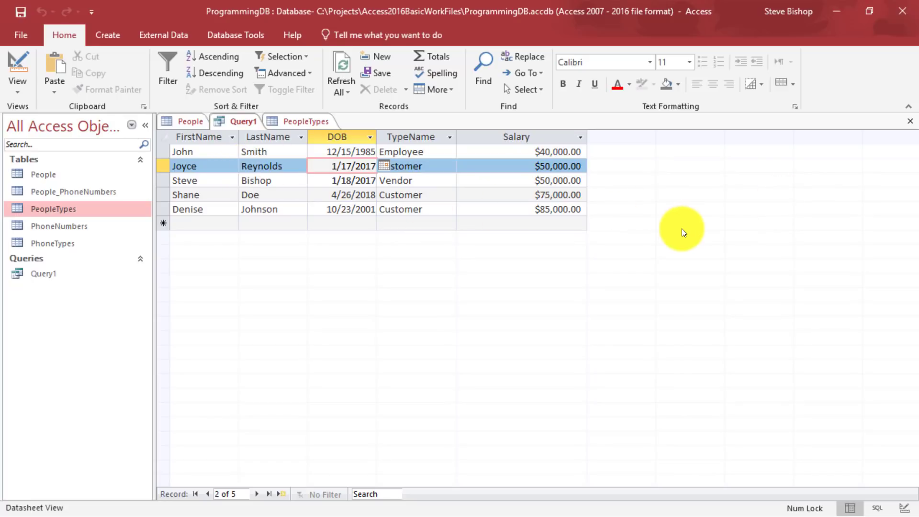
# - Add a Descending DOB sort and run, giving the order Doe, Bishop, Reynolds, Johnson, Smith
pyautogui.rightClick(231, 126)
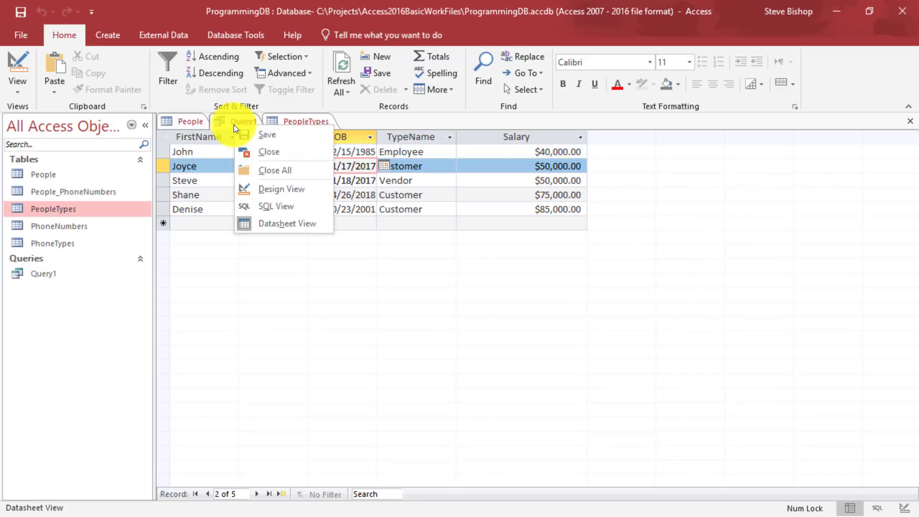
pyautogui.click(268, 188)
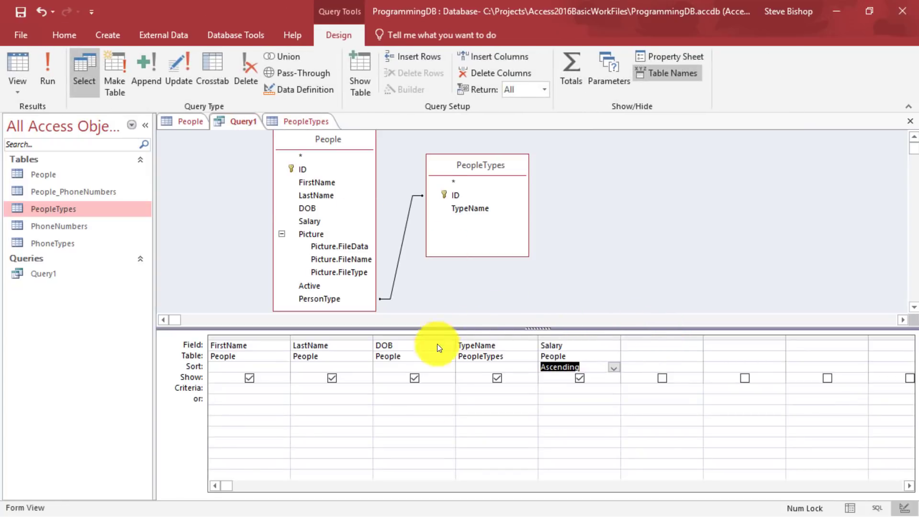
pyautogui.click(410, 367)
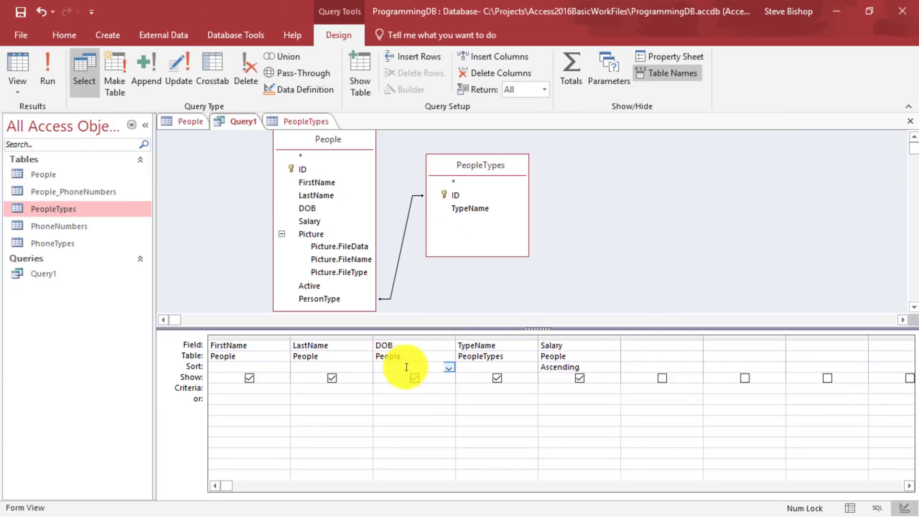
pyautogui.click(448, 366)
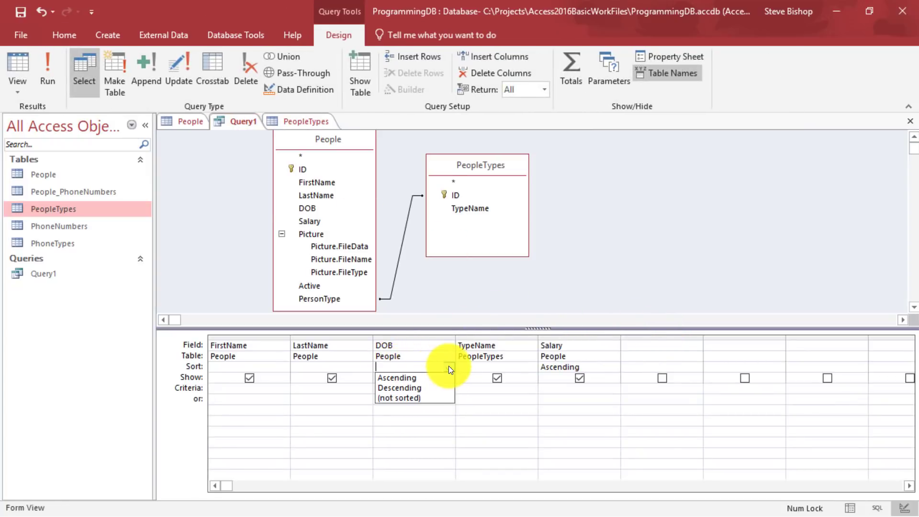
pyautogui.click(409, 389)
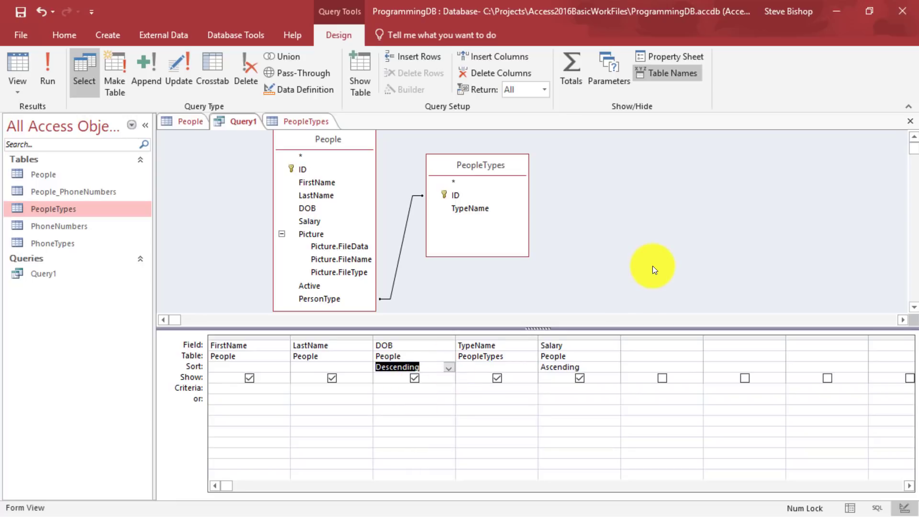
pyautogui.click(46, 71)
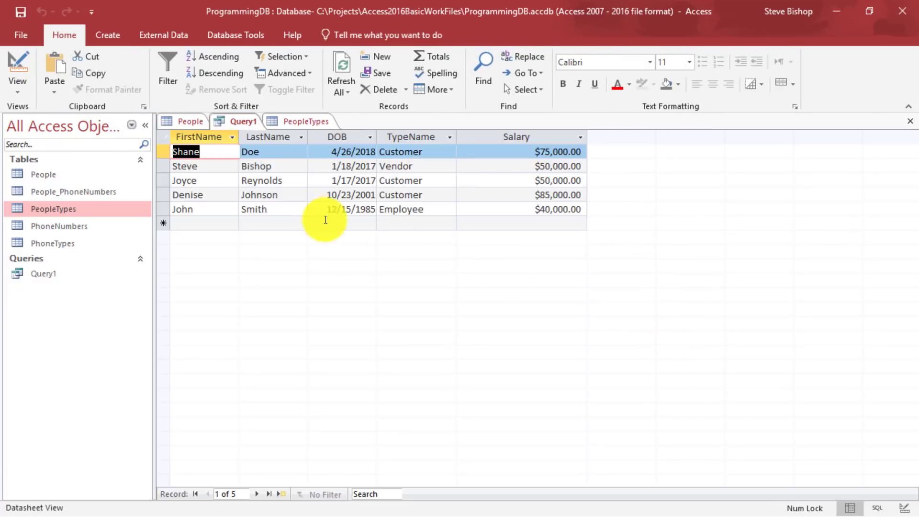
pyautogui.click(261, 167)
pyautogui.click(291, 184)
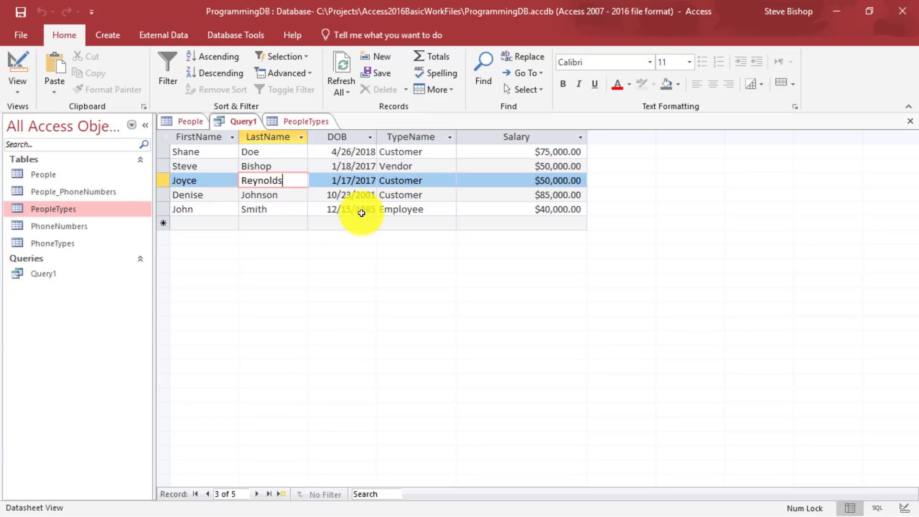
pyautogui.click(536, 135)
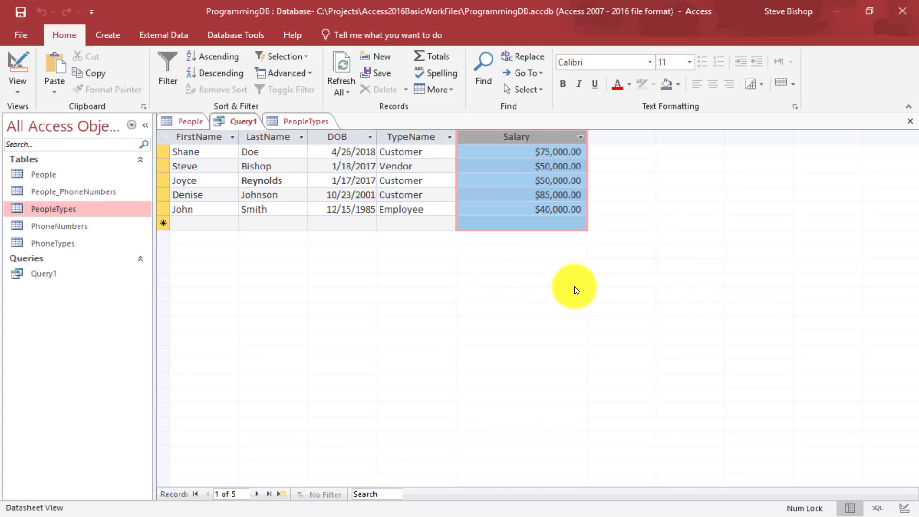
# - In Query1's design grid, drag the Salary column ahead of DOB and run the query
pyautogui.rightClick(248, 118)
pyautogui.click(269, 180)
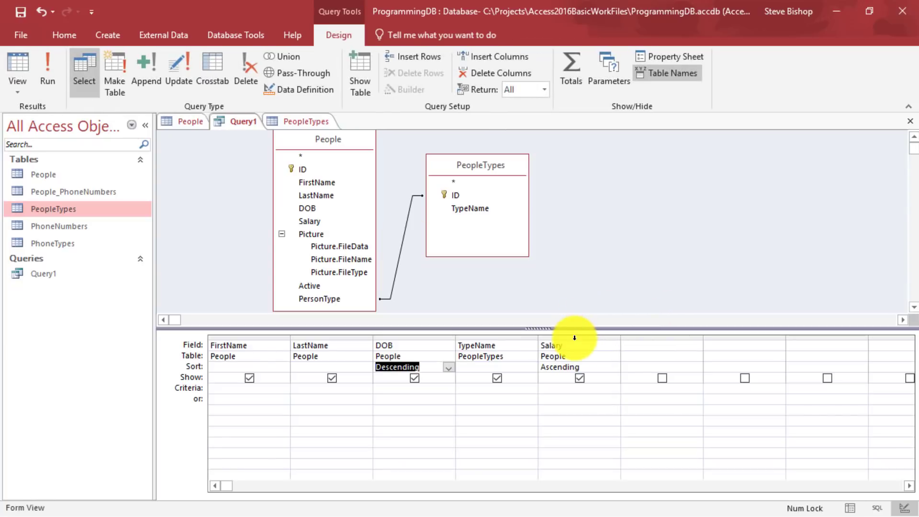
pyautogui.click(574, 338)
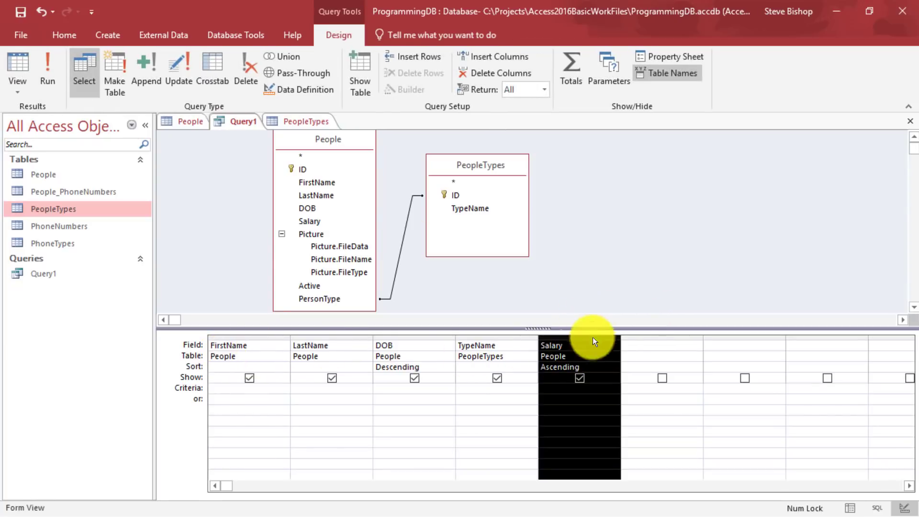
pyautogui.click(408, 337)
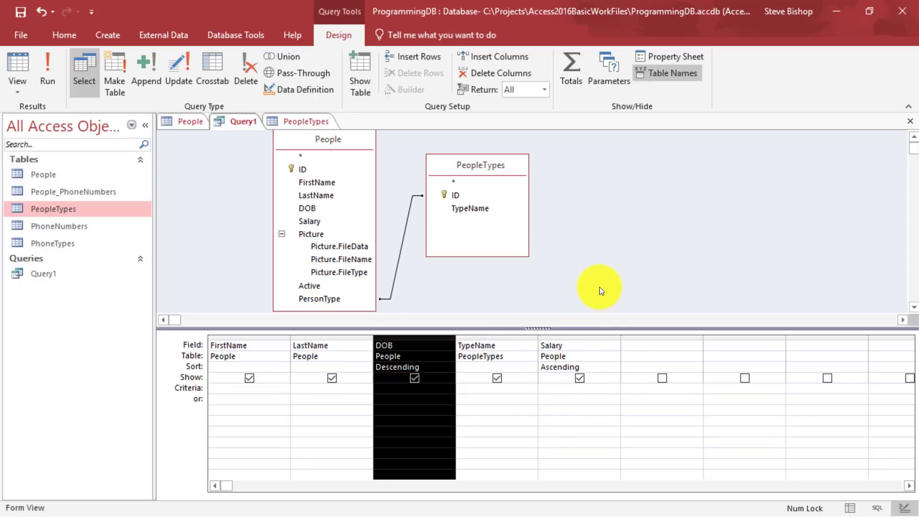
pyautogui.click(588, 337)
pyautogui.moveTo(590, 337); pyautogui.dragTo(384, 341)
pyautogui.click(708, 240)
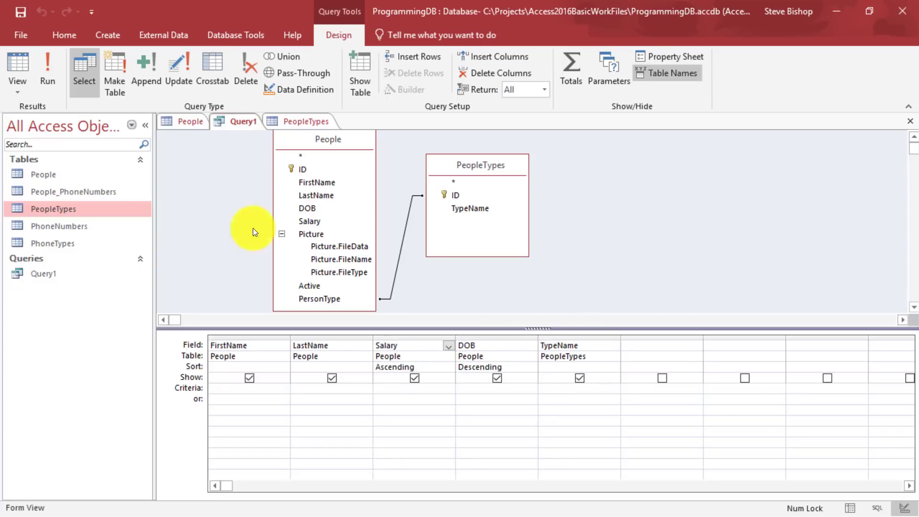
pyautogui.click(38, 69)
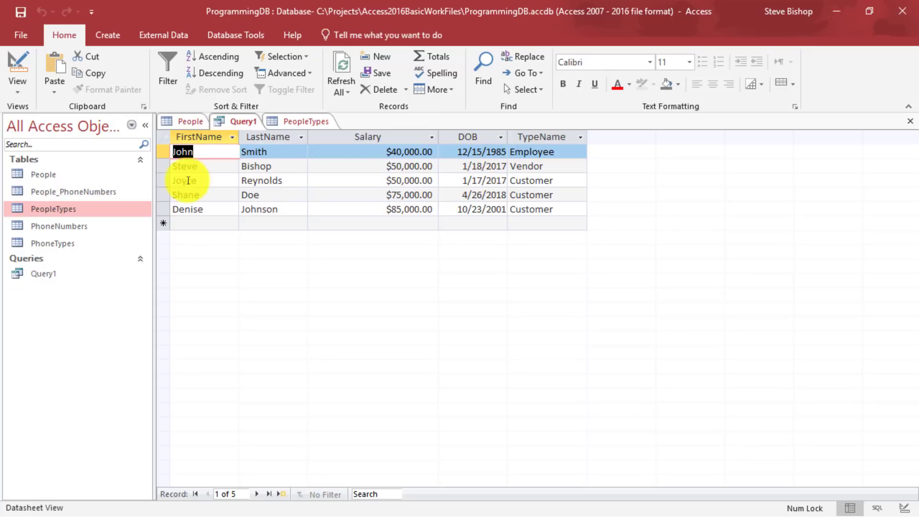
pyautogui.click(205, 166)
pyautogui.click(214, 179)
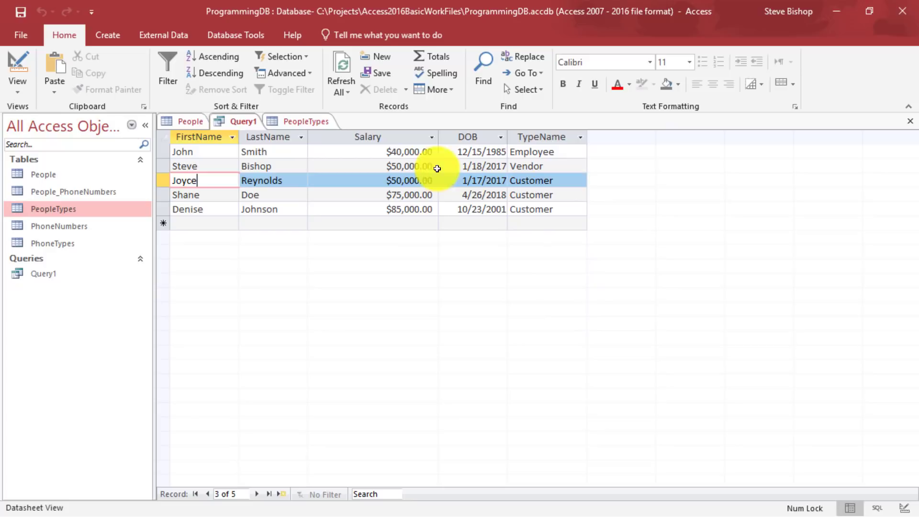
pyautogui.doubleClick(438, 132)
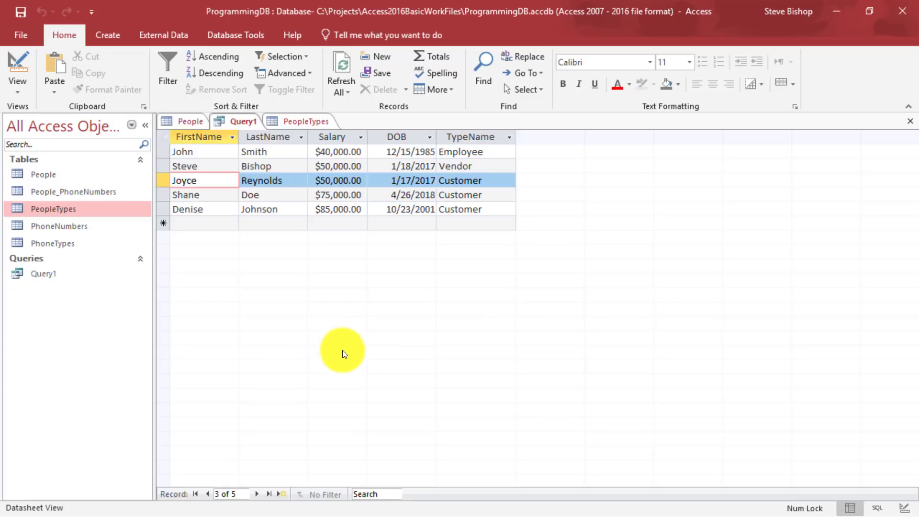
pyautogui.click(337, 139)
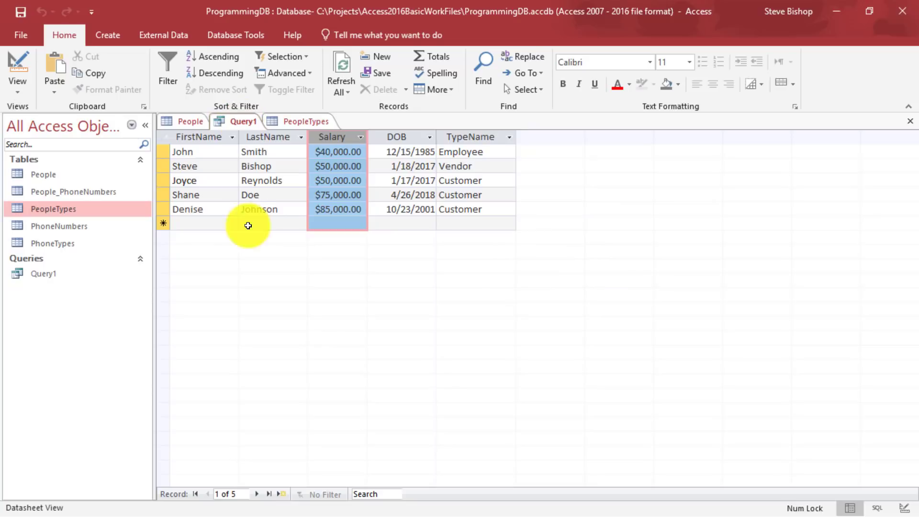
pyautogui.rightClick(240, 126)
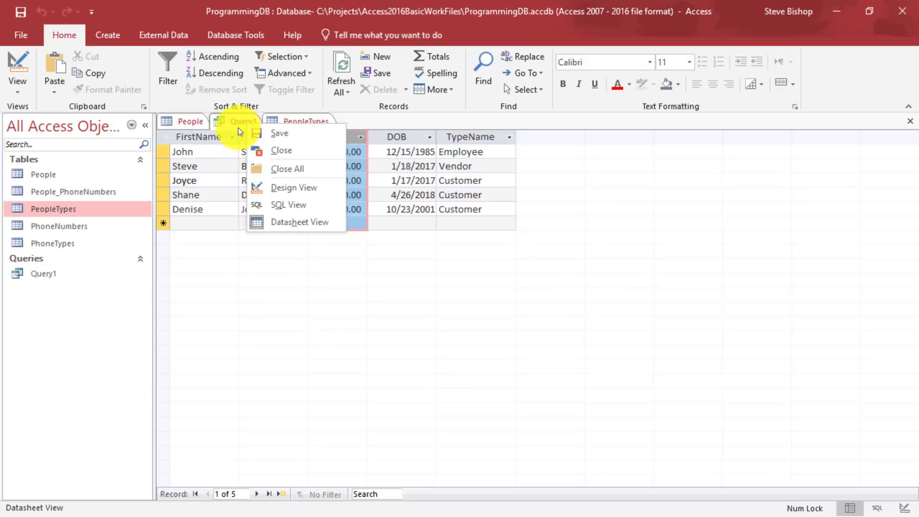
# - In Design View, add Salary from the People table as a new last grid column
pyautogui.click(303, 188)
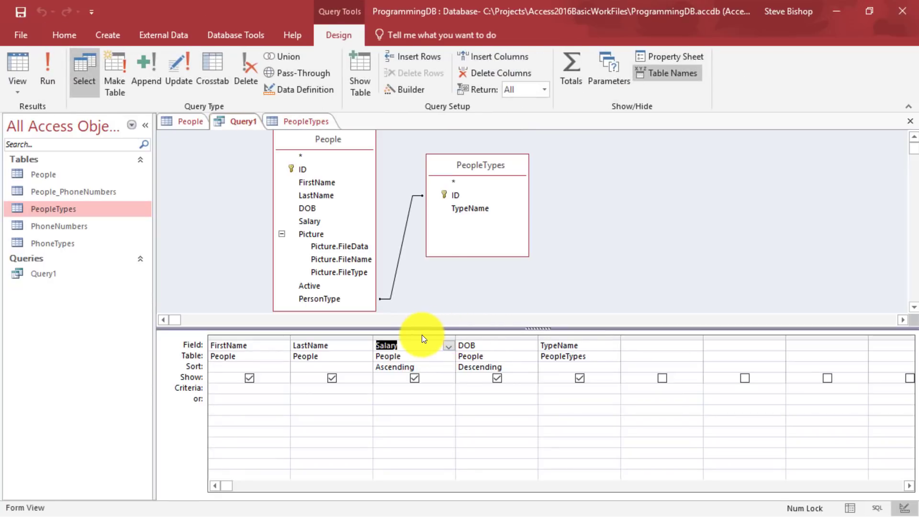
pyautogui.click(439, 336)
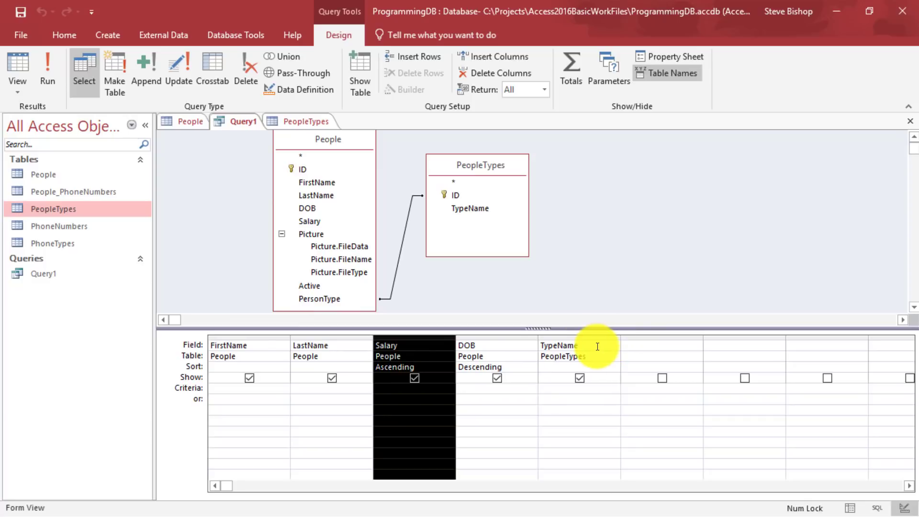
pyautogui.click(601, 276)
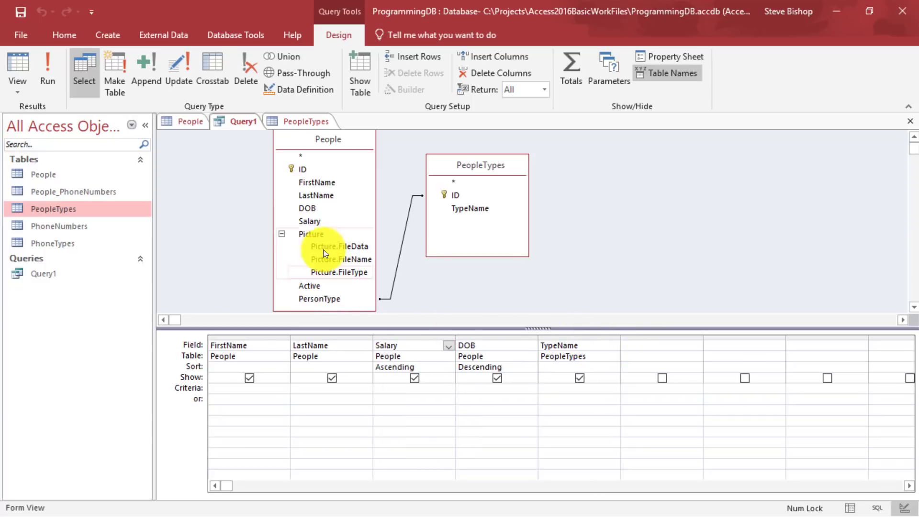
pyautogui.click(320, 221)
pyautogui.moveTo(307, 222); pyautogui.dragTo(643, 345)
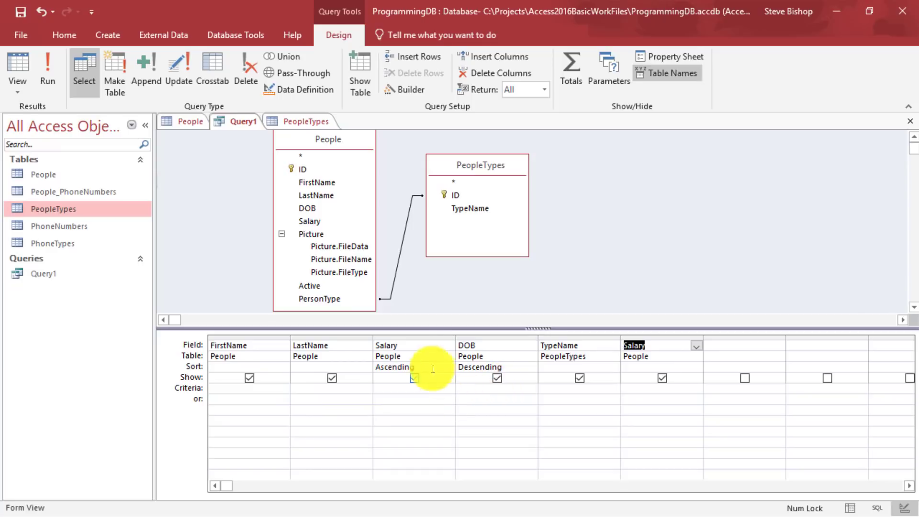
# - Hide the original sorted Salary column from the results and run Query1
pyautogui.click(417, 338)
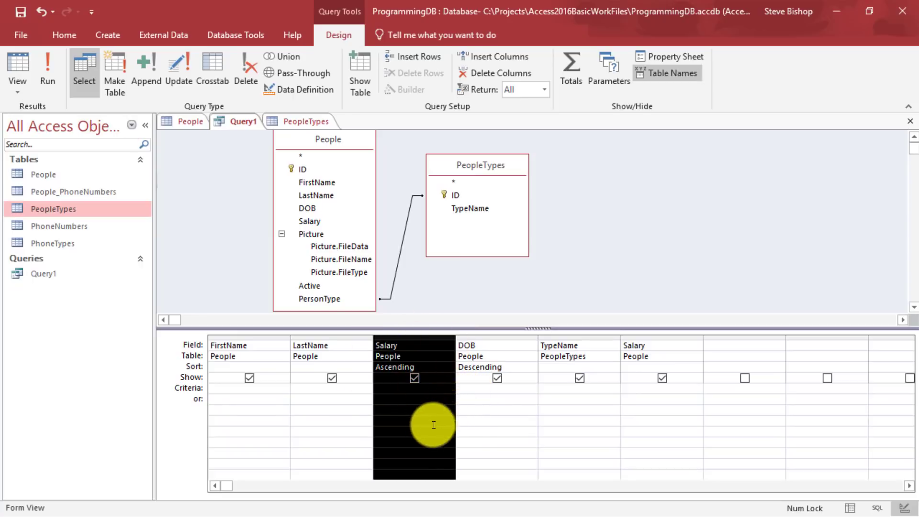
pyautogui.click(415, 378)
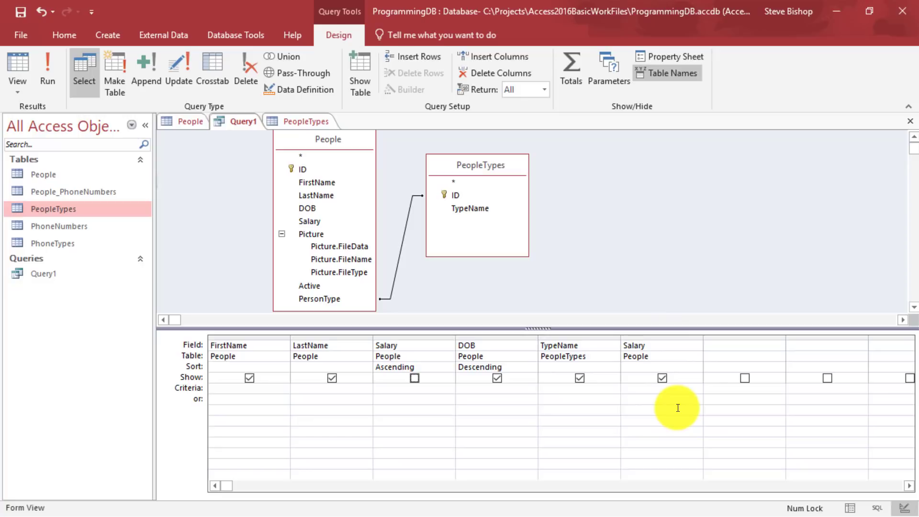
pyautogui.click(53, 72)
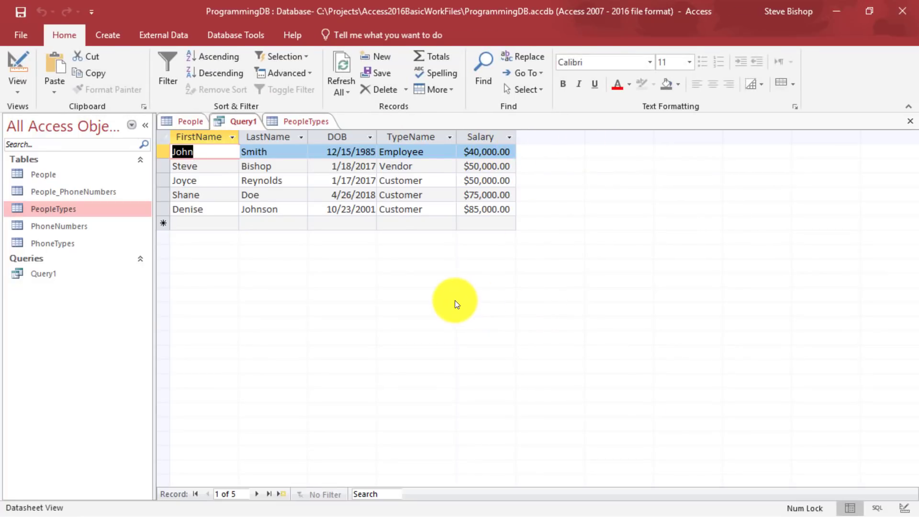
pyautogui.click(489, 135)
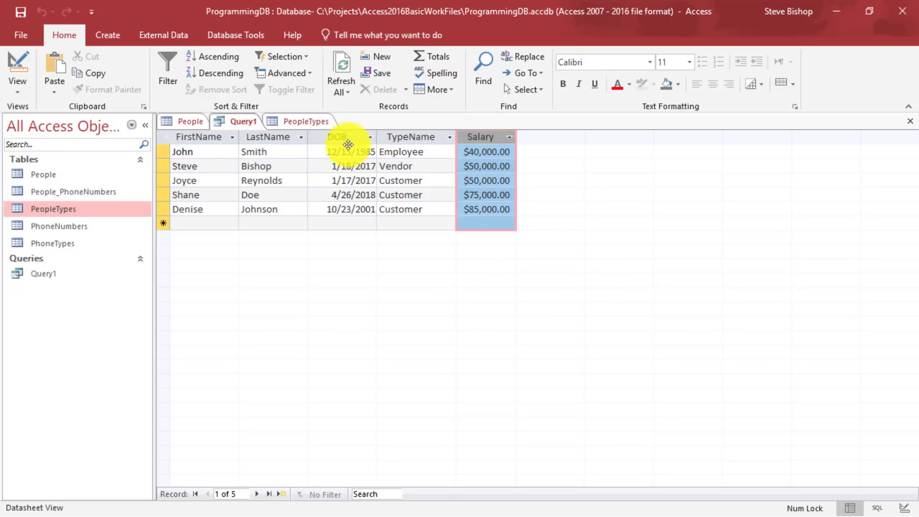
pyautogui.press('Down')
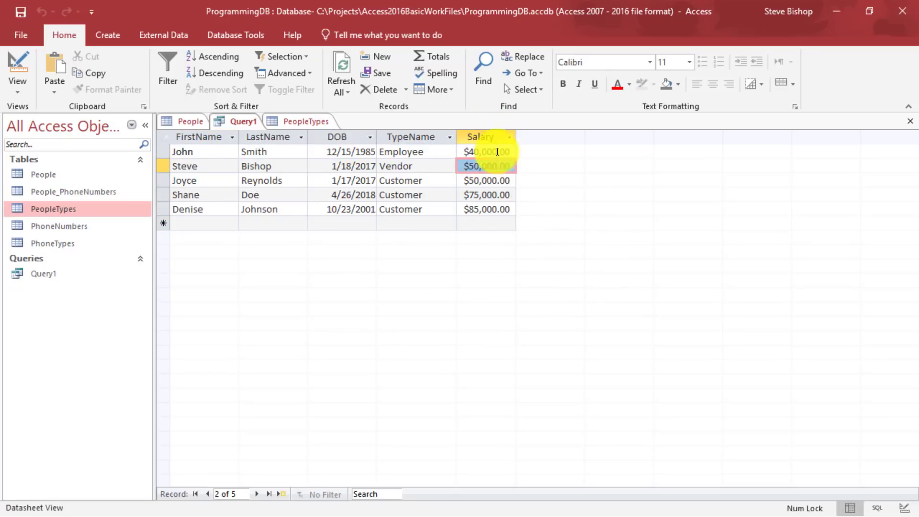
pyautogui.click(496, 152)
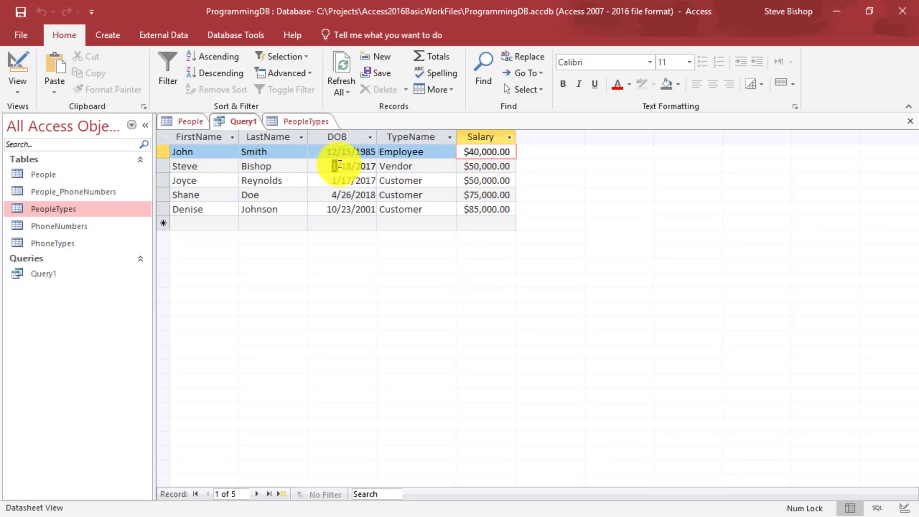
pyautogui.moveTo(331, 165); pyautogui.dragTo(377, 166)
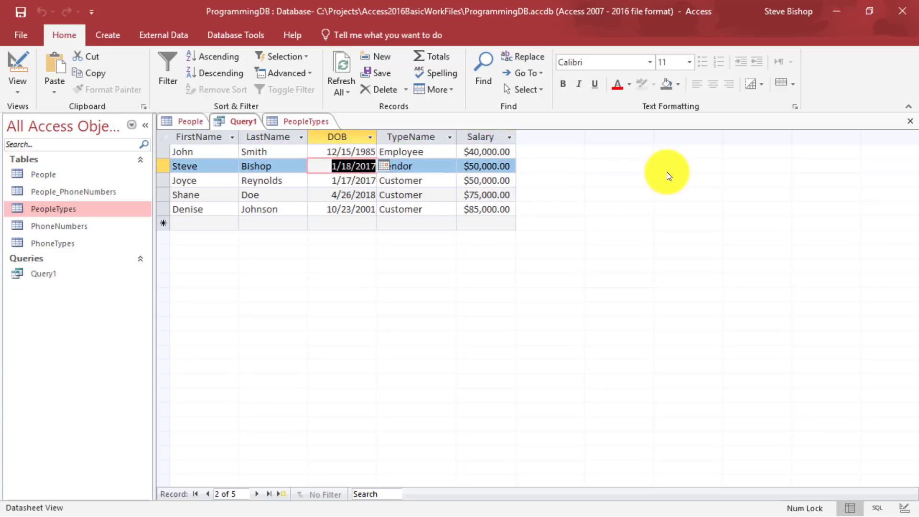
# - Switch Query1 to Design View and point out the hidden Salary column's Show setting
pyautogui.rightClick(242, 119)
pyautogui.click(296, 182)
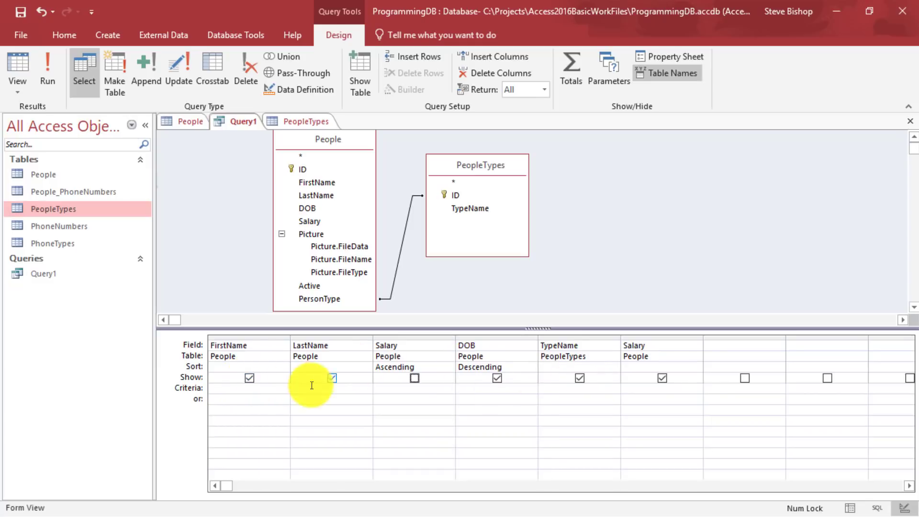
pyautogui.click(414, 378)
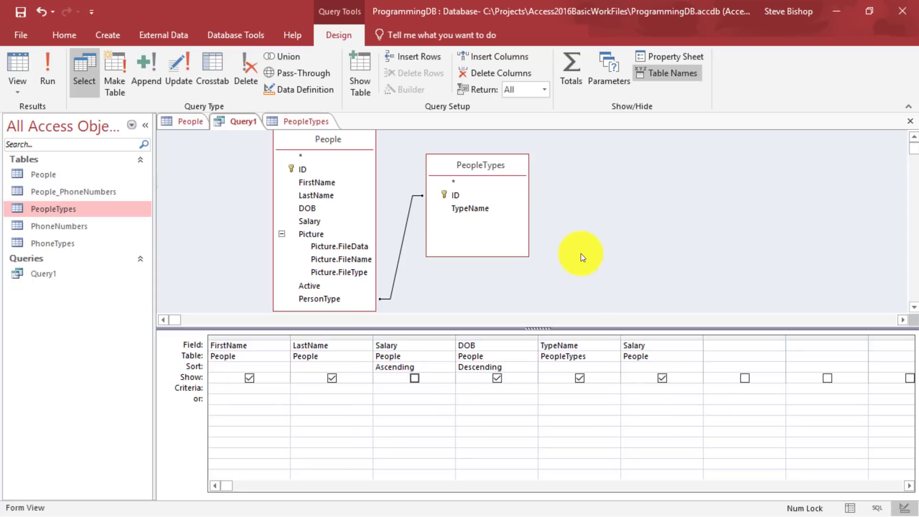
pyautogui.rightClick(602, 216)
pyautogui.click(649, 226)
pyautogui.click(421, 289)
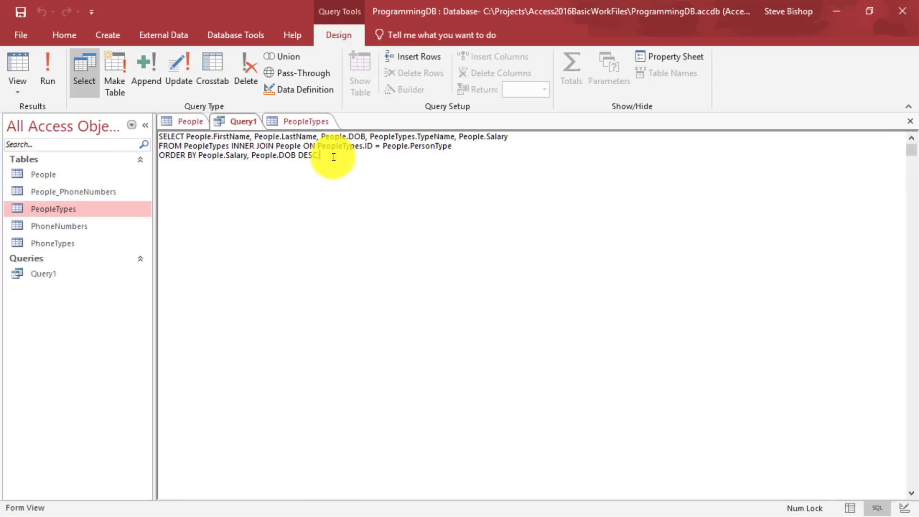
pyautogui.moveTo(334, 157); pyautogui.dragTo(151, 152)
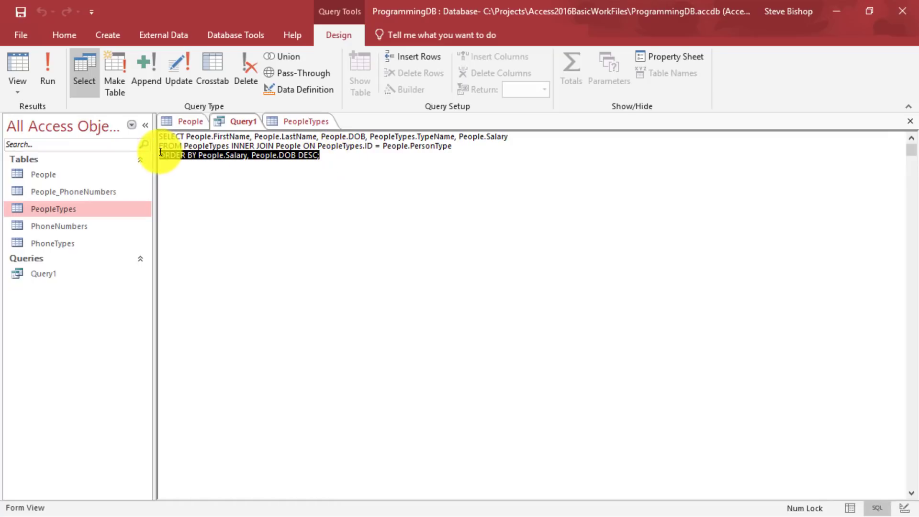
pyautogui.click(429, 163)
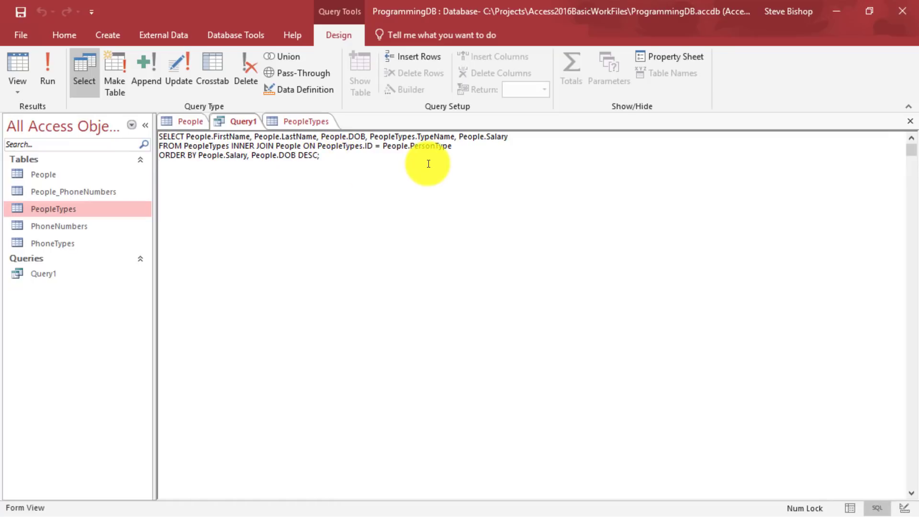
pyautogui.click(187, 136)
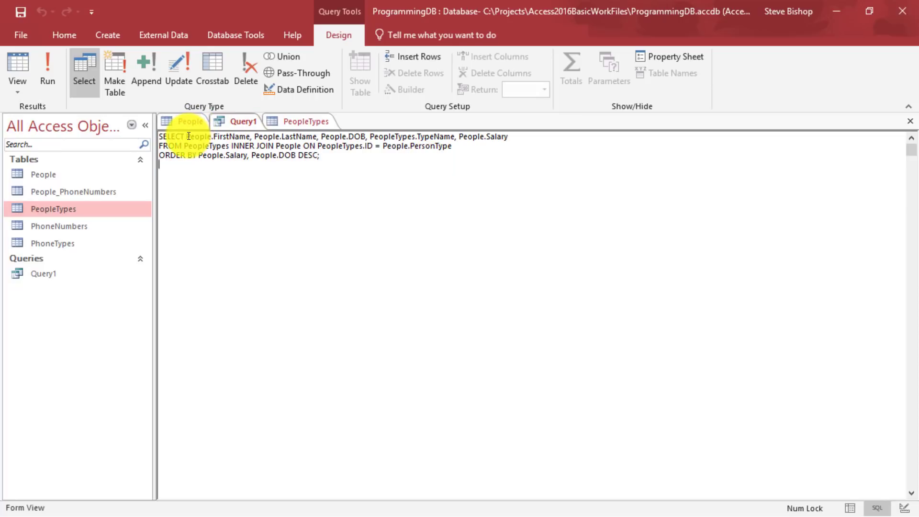
pyautogui.moveTo(458, 136); pyautogui.dragTo(536, 137)
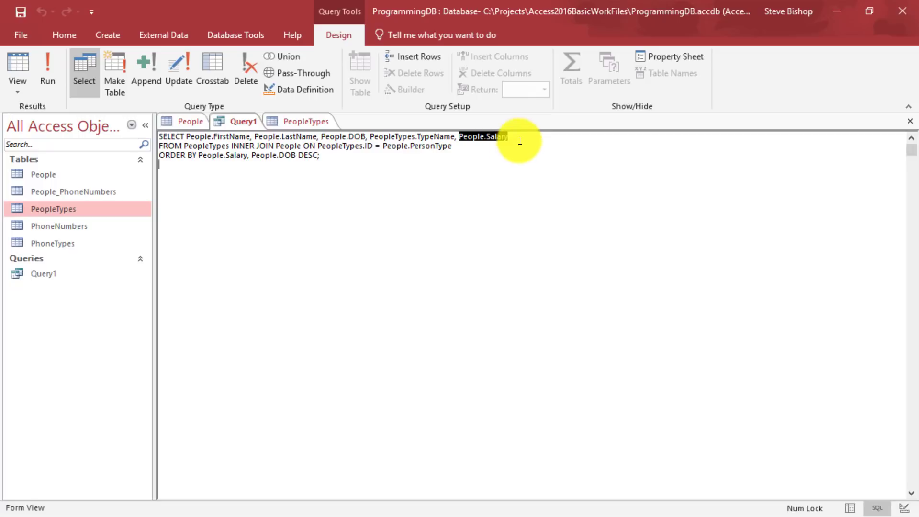
pyautogui.click(521, 139)
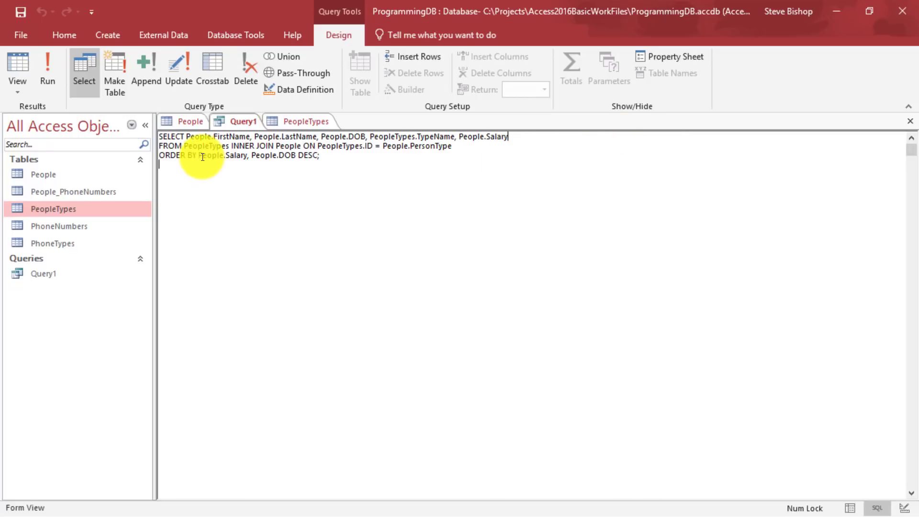
pyautogui.moveTo(201, 156); pyautogui.dragTo(244, 157)
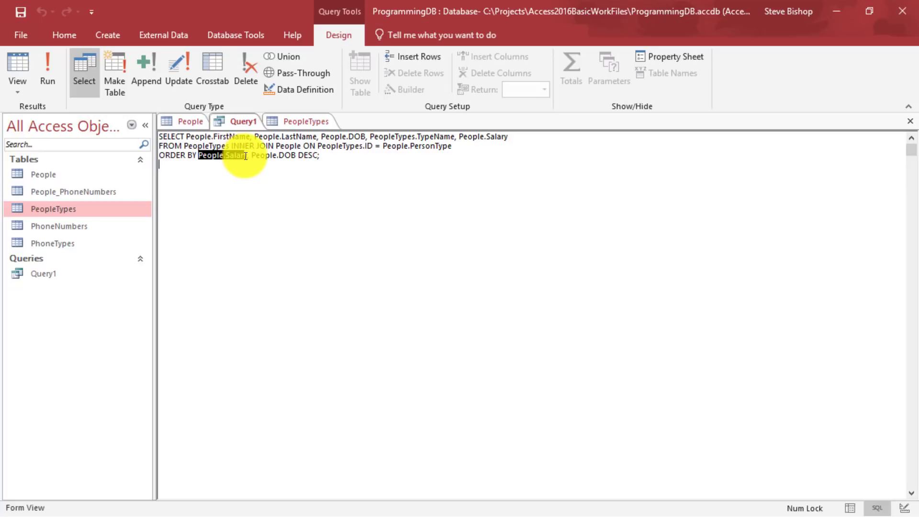
pyautogui.click(335, 168)
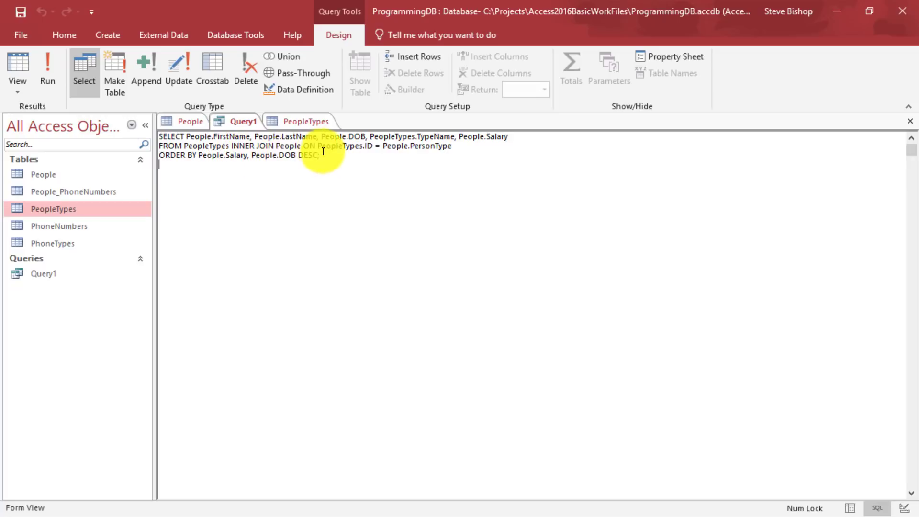
pyautogui.moveTo(298, 156); pyautogui.dragTo(315, 157)
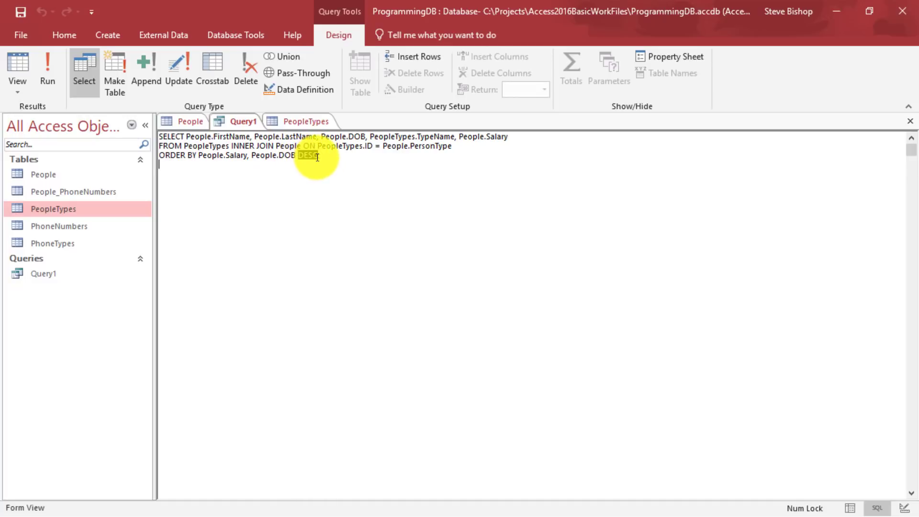
pyautogui.click(333, 155)
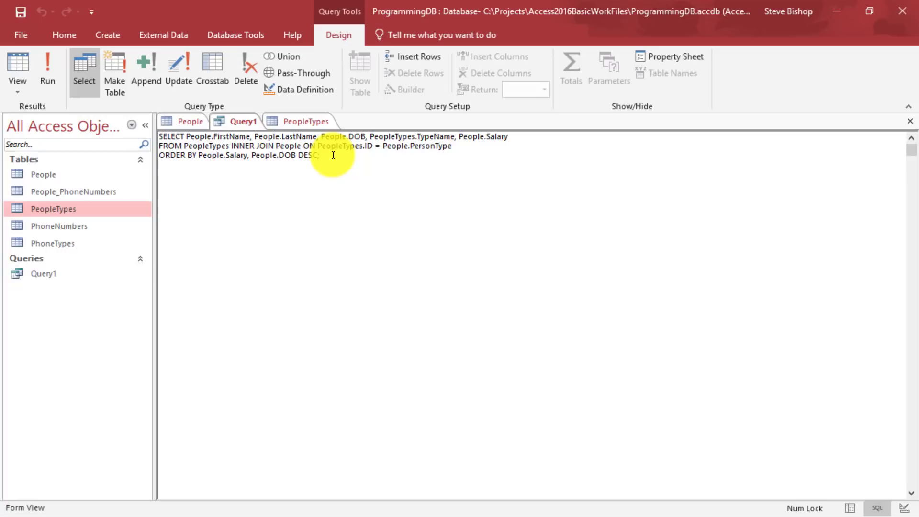
# - In Design View, check the DOB column's Descending sort setting
pyautogui.rightClick(248, 122)
pyautogui.click(272, 183)
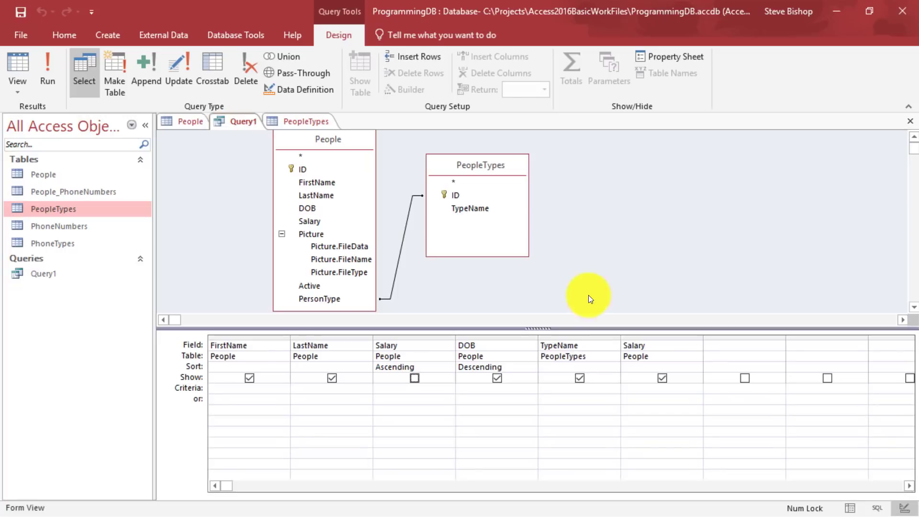
pyautogui.click(500, 337)
pyautogui.click(521, 367)
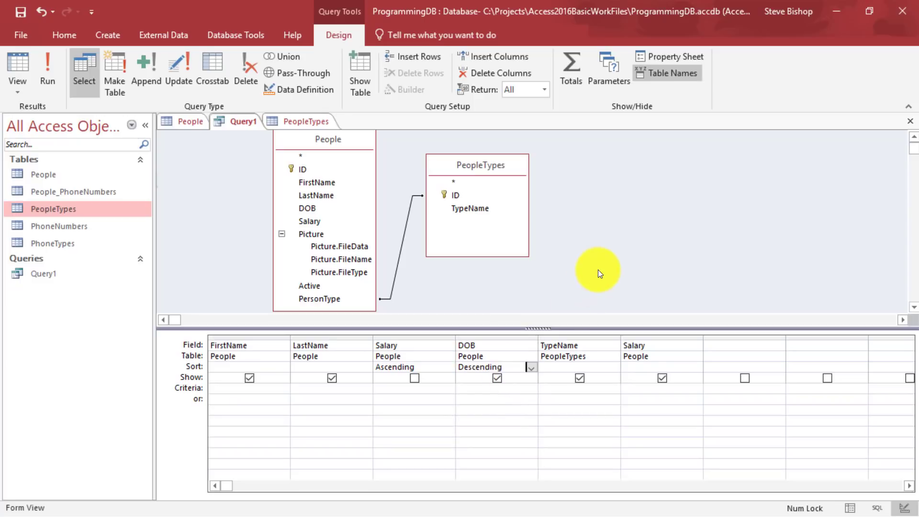
# - Switch Query1 to SQL View and highlight DESC on the ORDER BY line
pyautogui.rightClick(243, 119)
pyautogui.click(280, 200)
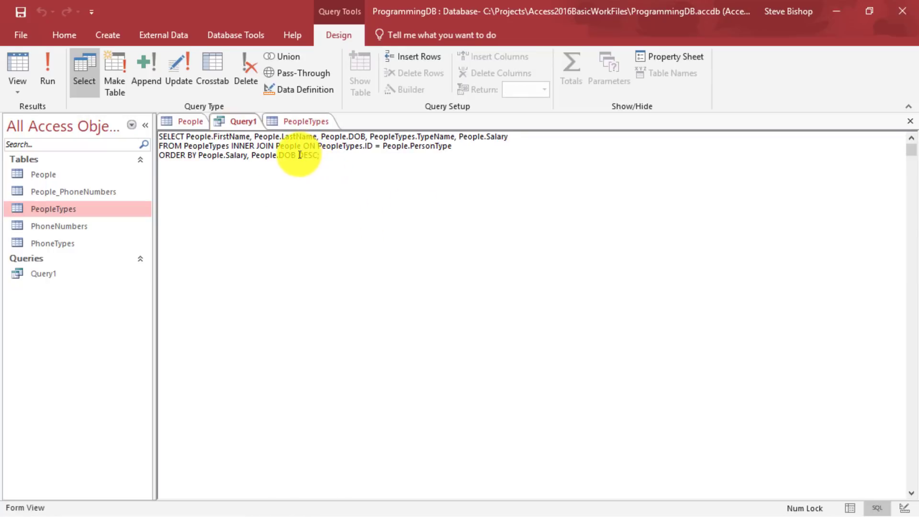
pyautogui.moveTo(300, 154); pyautogui.dragTo(319, 155)
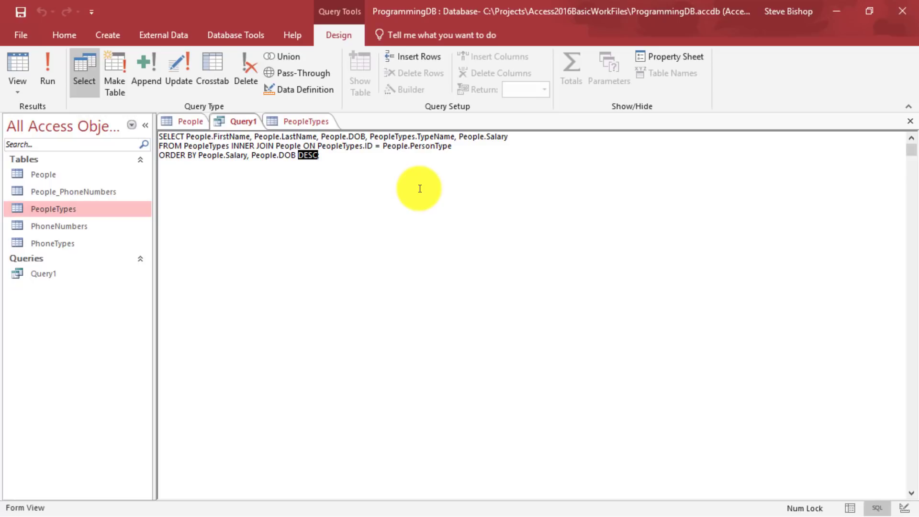
pyautogui.click(252, 158)
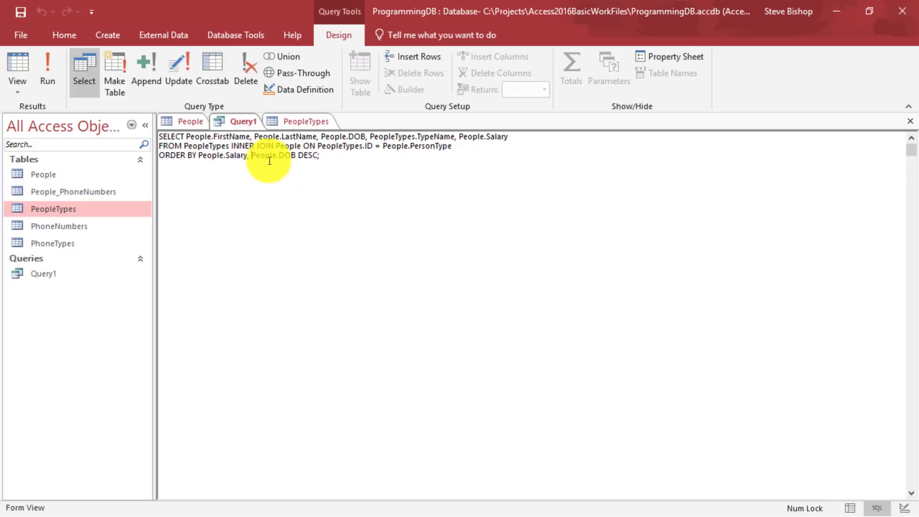
# - Change the ORDER BY clause to People.Salary DESC, People.DOB and run Query1
pyautogui.doubleClick(302, 156)
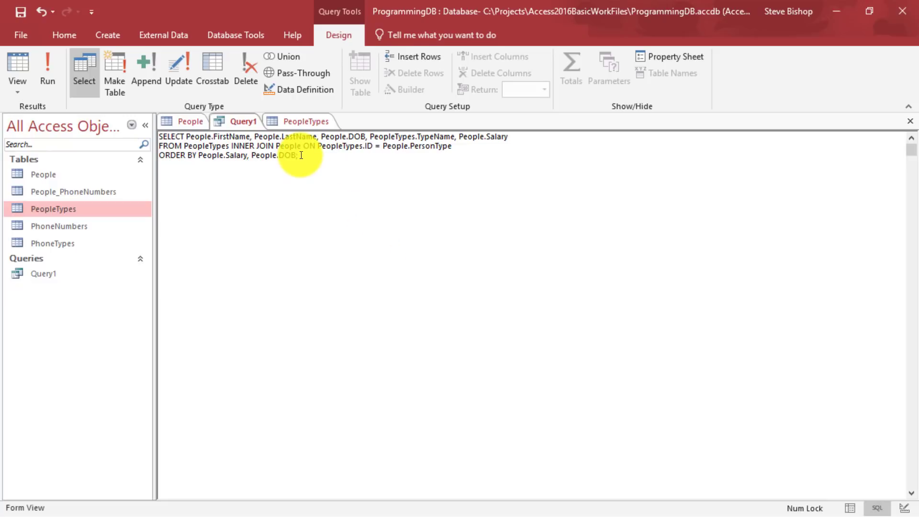
pyautogui.moveTo(298, 156); pyautogui.dragTo(151, 157)
pyautogui.click(348, 175)
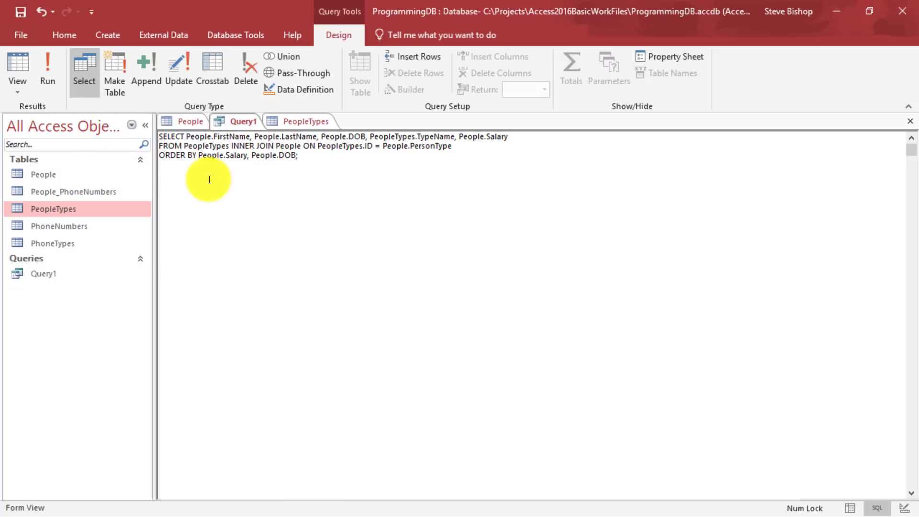
pyautogui.click(247, 155)
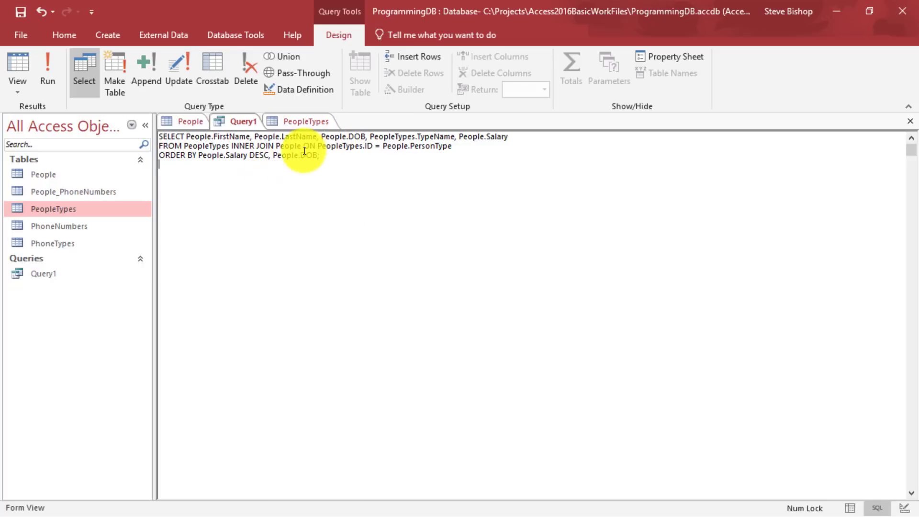
pyautogui.click(320, 165)
pyautogui.click(39, 69)
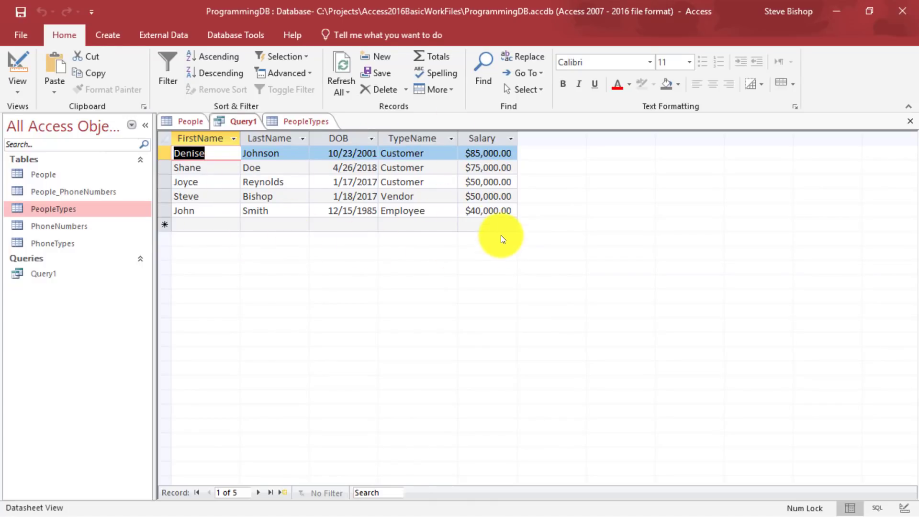
# - Check salaries run from $85,000.00 down, with Reynolds before Bishop at $50,000.00
pyautogui.click(484, 211)
pyautogui.click(493, 196)
pyautogui.click(502, 182)
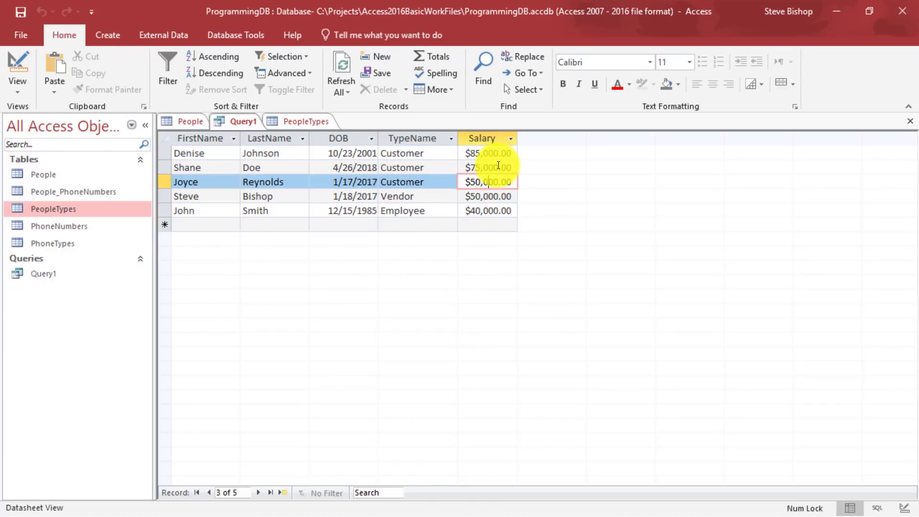
pyautogui.click(500, 167)
pyautogui.click(497, 153)
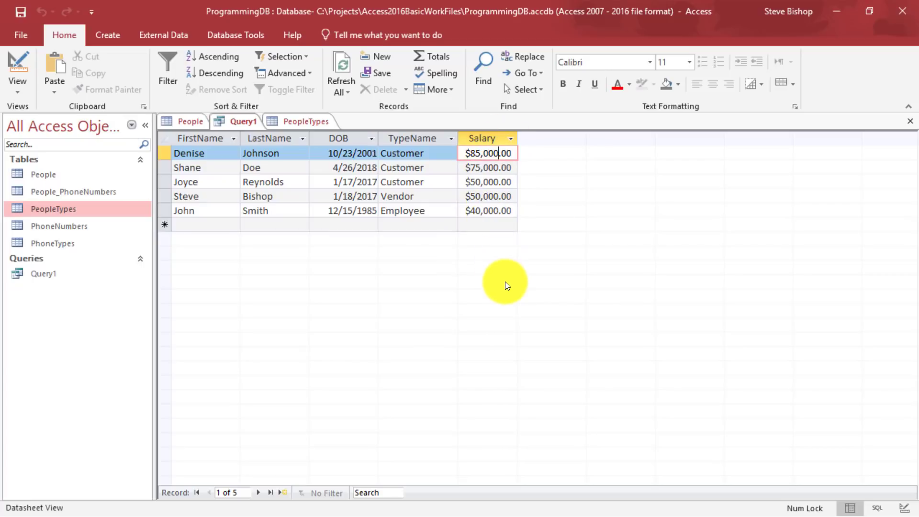
pyautogui.click(287, 197)
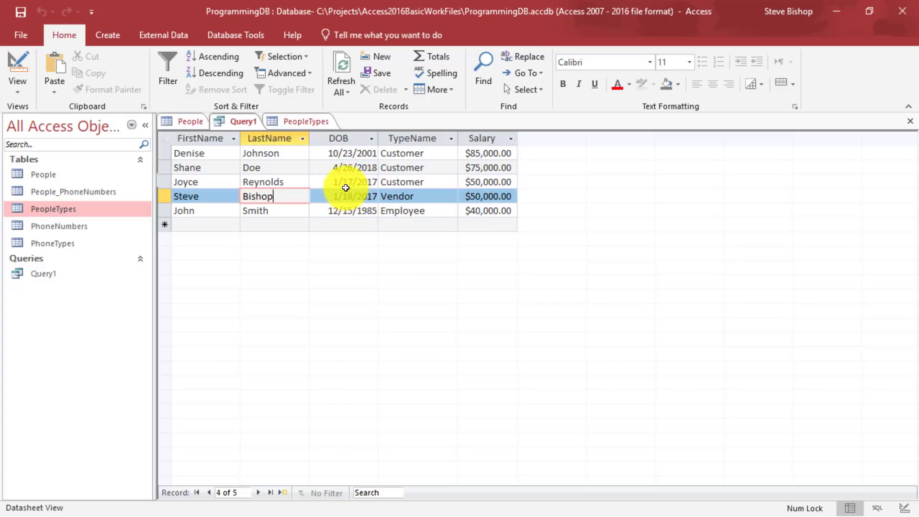
pyautogui.click(372, 181)
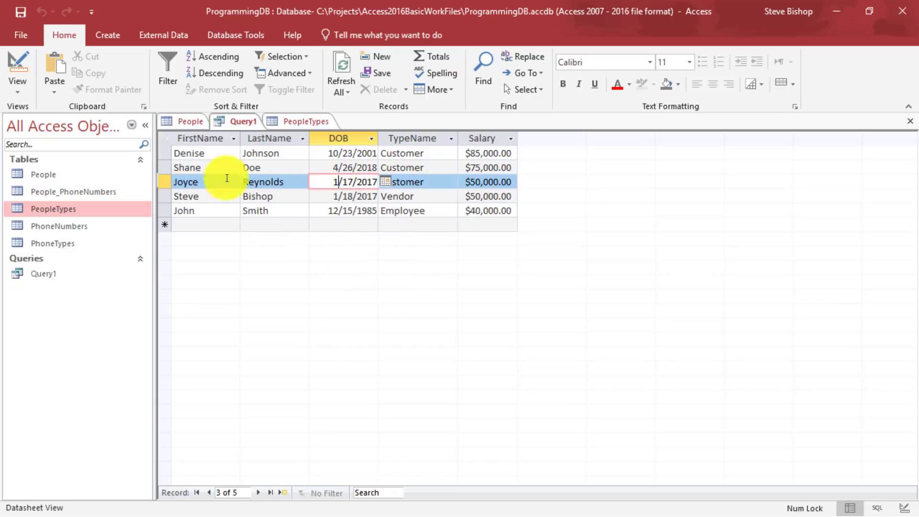
# - Switch Query1 to SQL View and highlight the ORDER BY People.Salary DESC, People.DOB line
pyautogui.rightClick(243, 120)
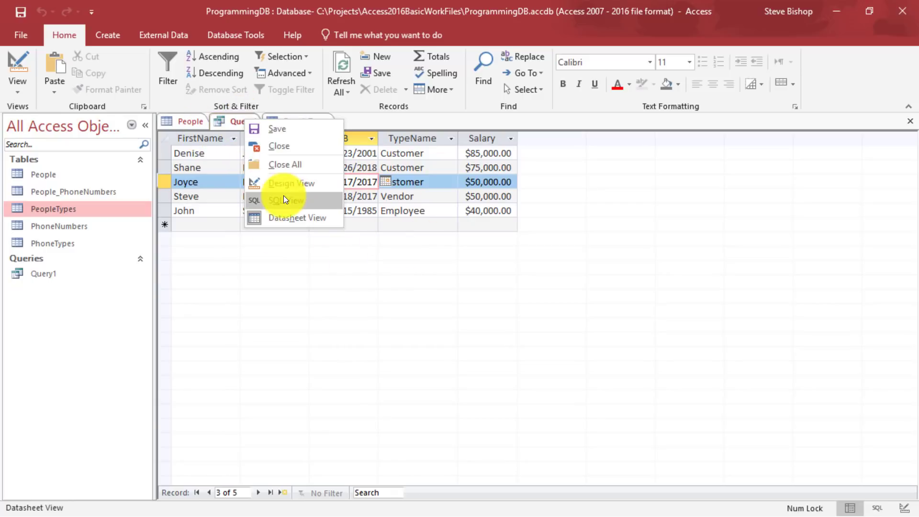
pyautogui.click(283, 199)
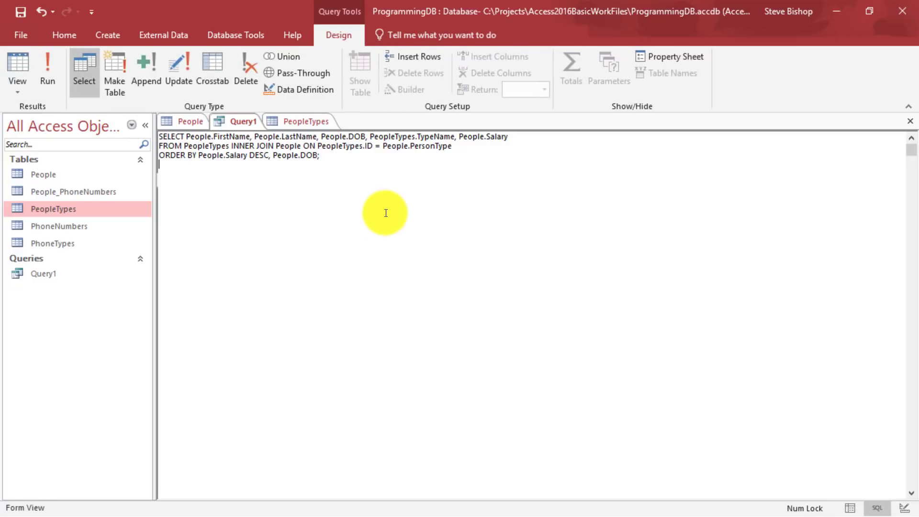
pyautogui.doubleClick(261, 156)
pyautogui.click(317, 155)
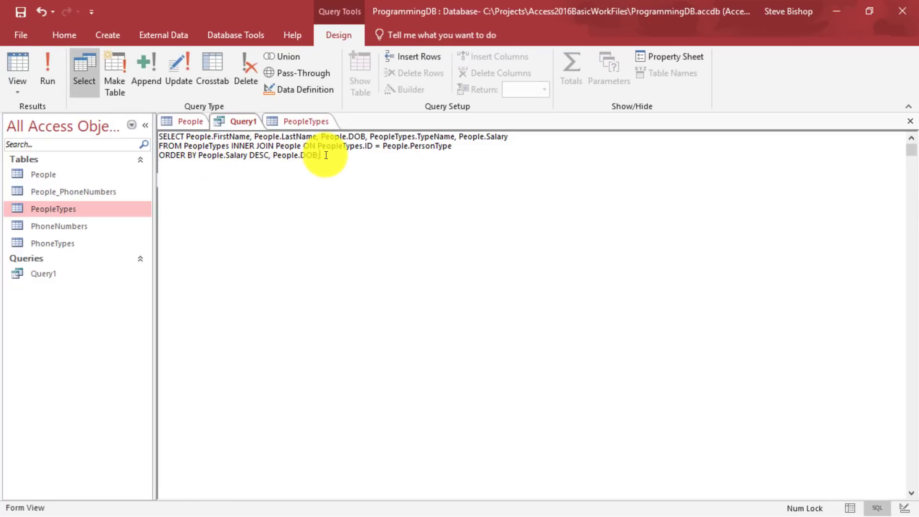
pyautogui.click(236, 155)
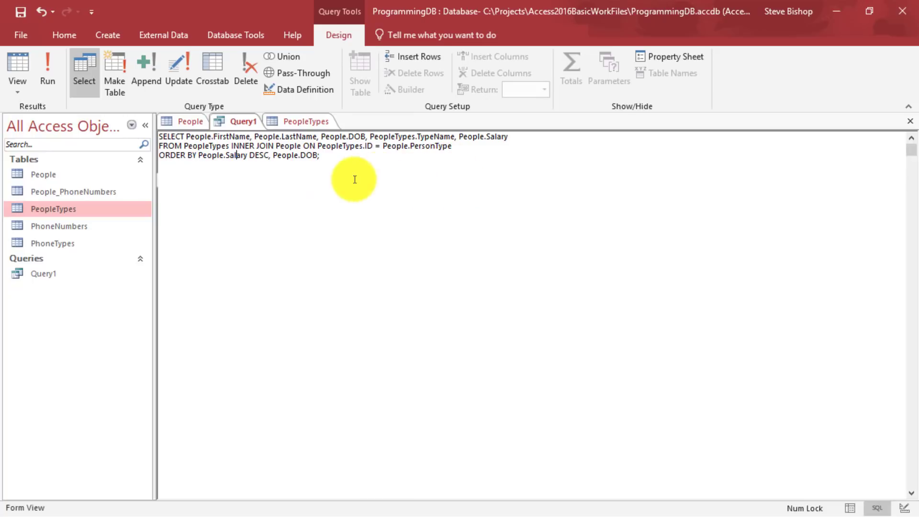
pyautogui.moveTo(335, 152); pyautogui.dragTo(162, 158)
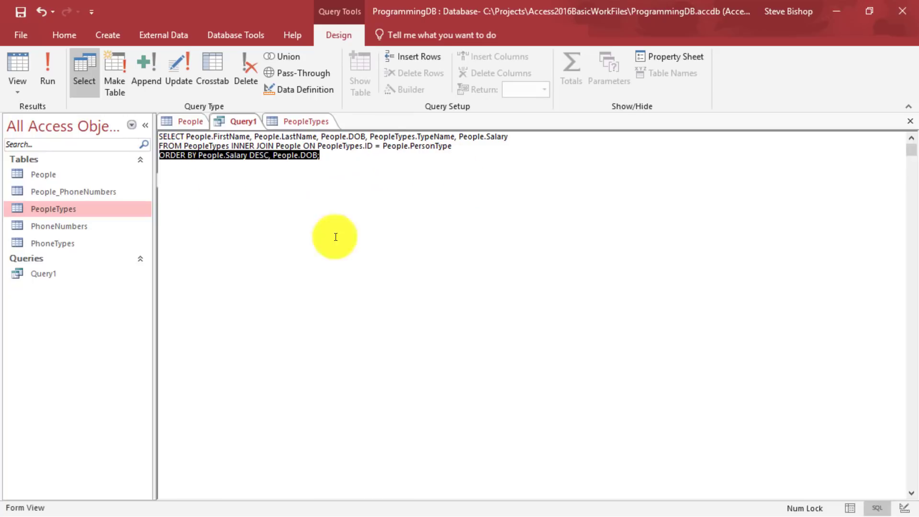
pyautogui.click(346, 165)
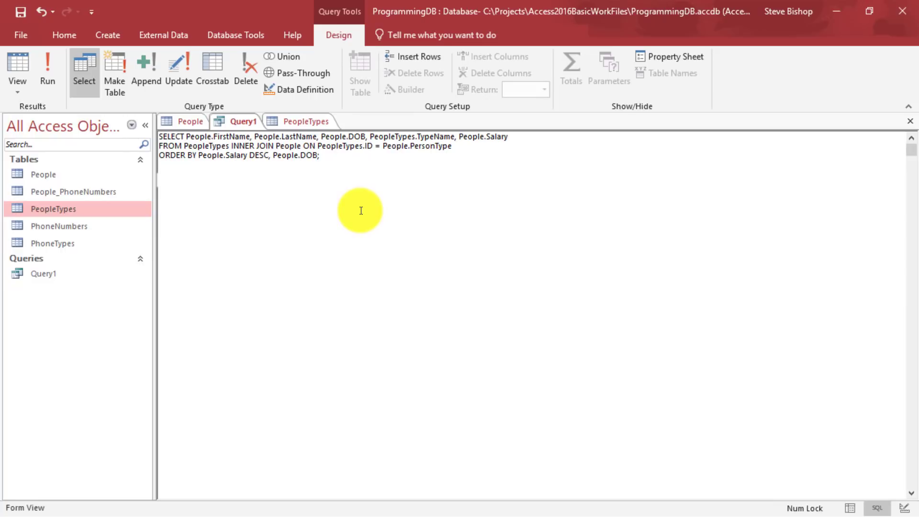
# - Sort the People table by LastName A to Z, then Z to A, and return to Query1
pyautogui.click(186, 119)
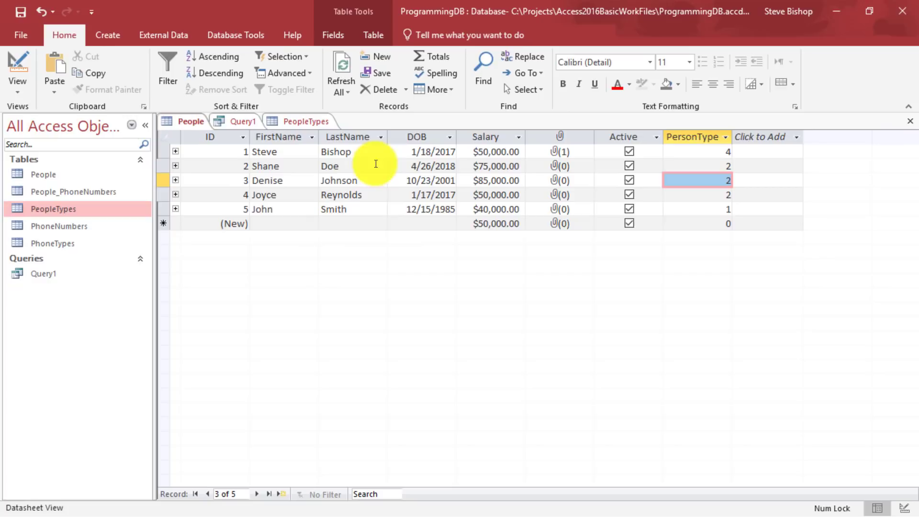
pyautogui.click(381, 138)
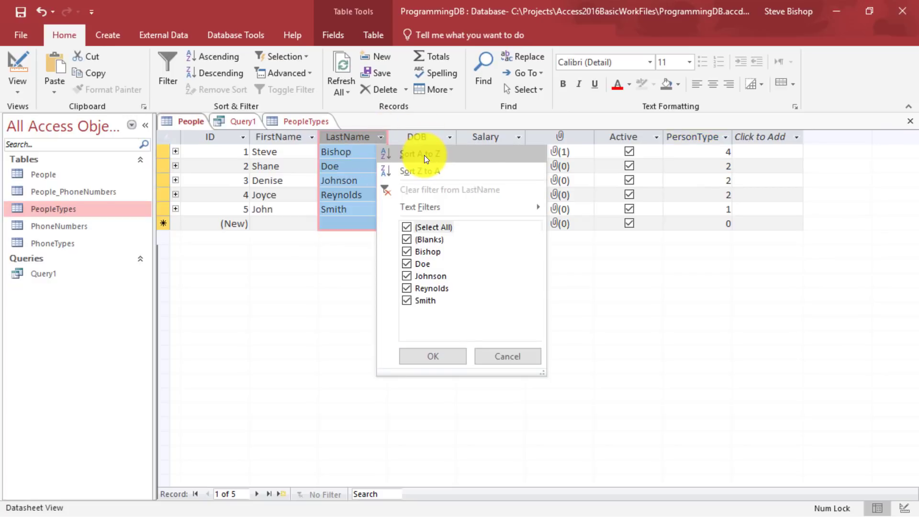
pyautogui.click(424, 154)
pyautogui.click(381, 137)
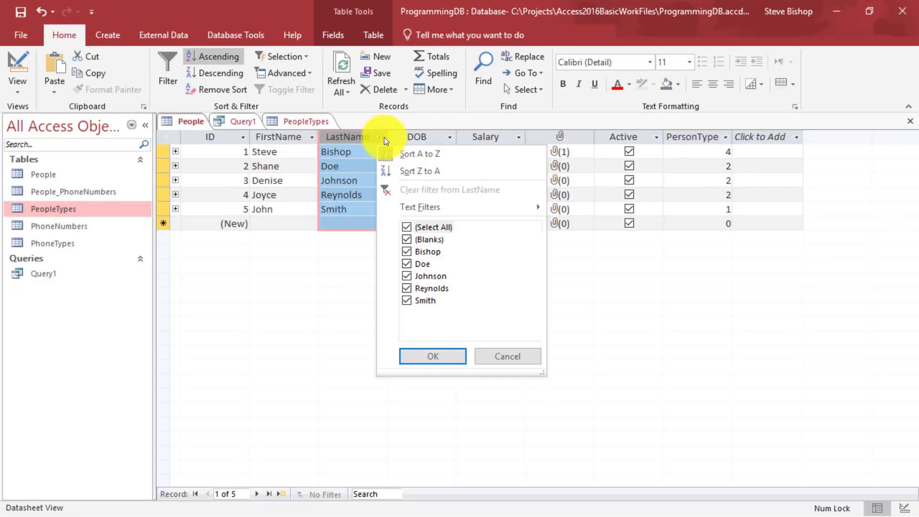
pyautogui.click(419, 172)
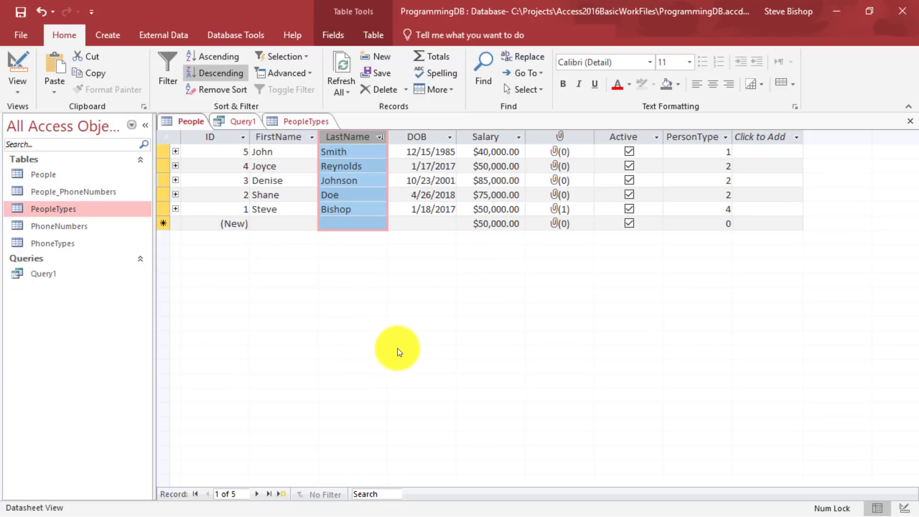
pyautogui.click(244, 125)
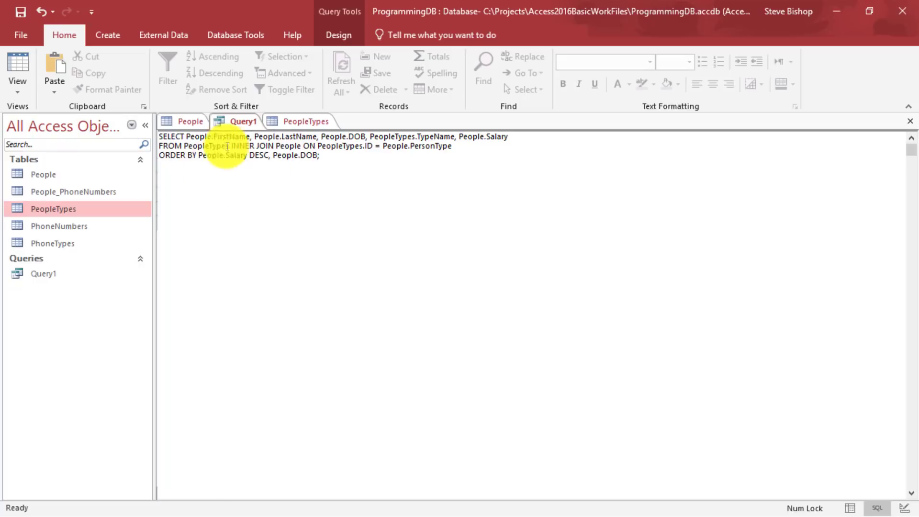
# - Switch between Query1 and the People table, ending on People with its second record current
pyautogui.click(180, 121)
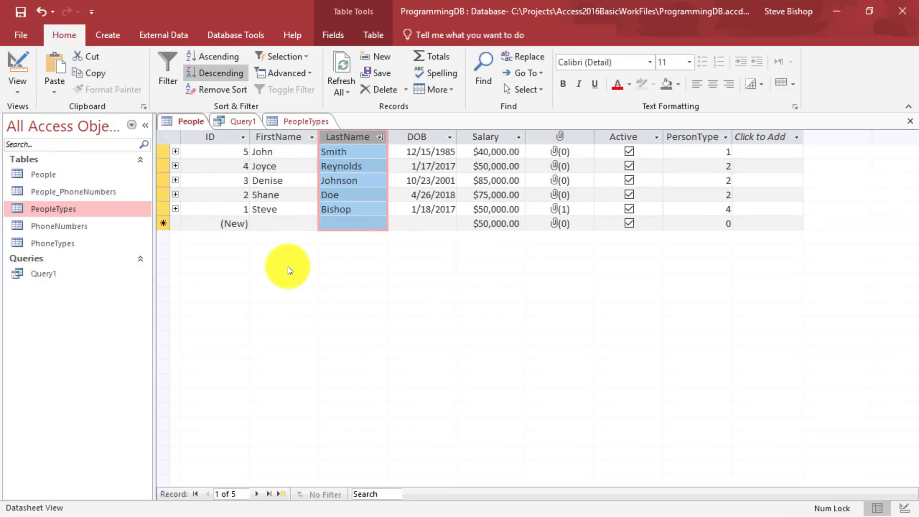
pyautogui.click(239, 122)
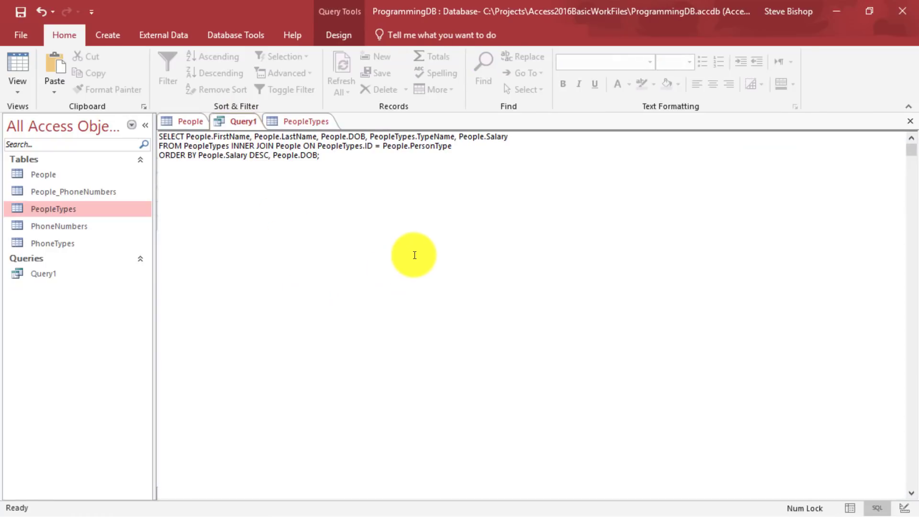
pyautogui.click(188, 124)
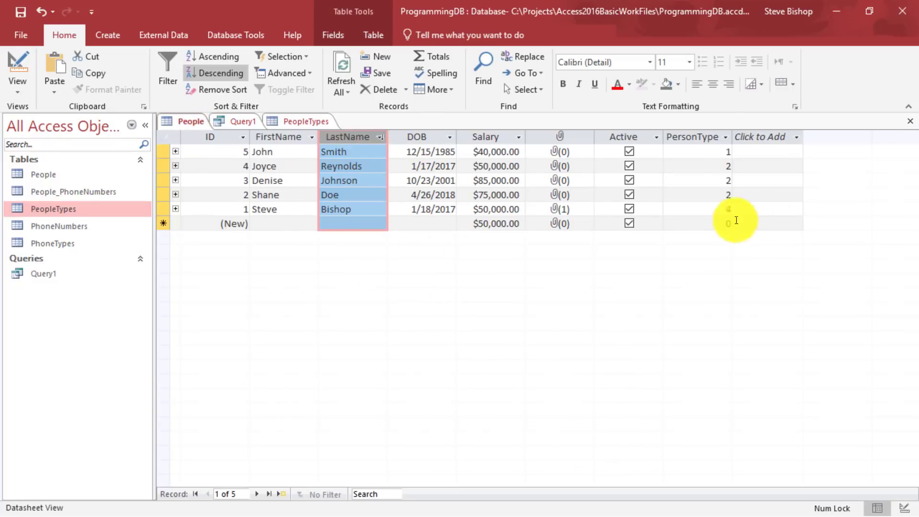
pyautogui.click(704, 166)
pyautogui.click(704, 166)
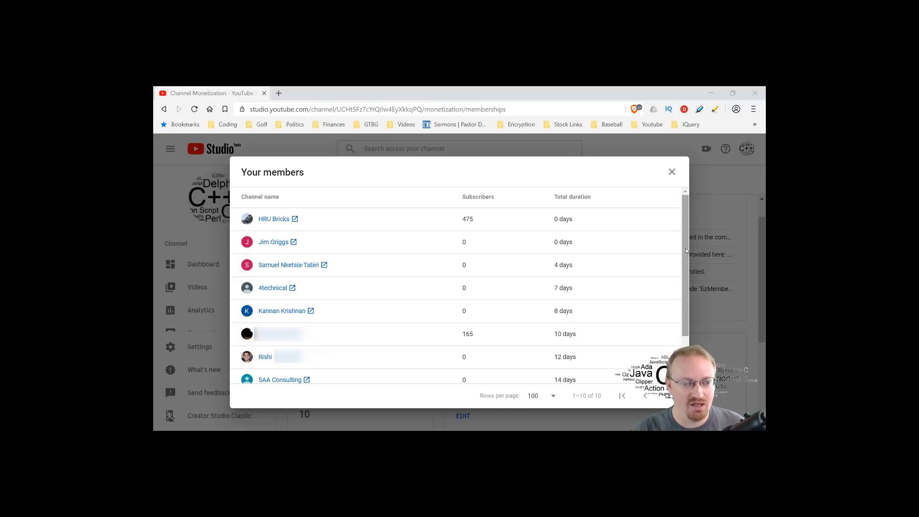
# - Scroll the Your members list down to the last of its 10 members
pyautogui.moveTo(685, 248); pyautogui.dragTo(681, 338)
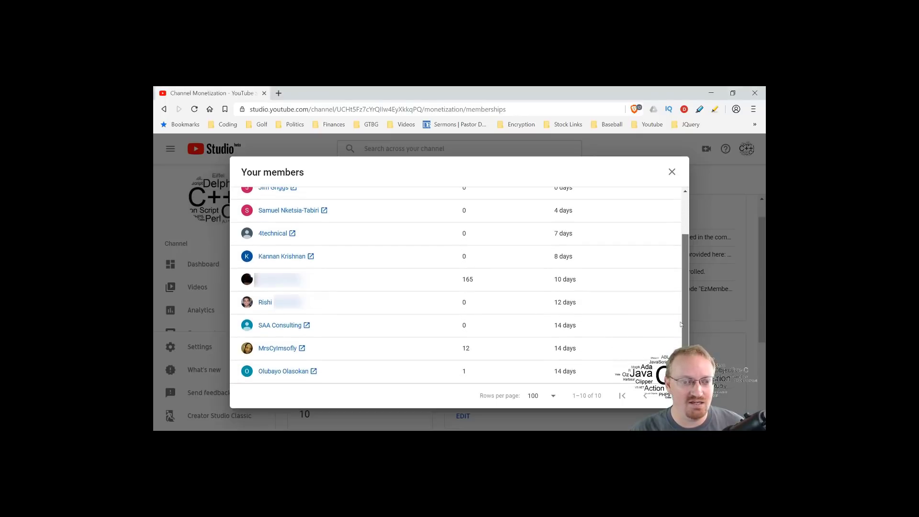